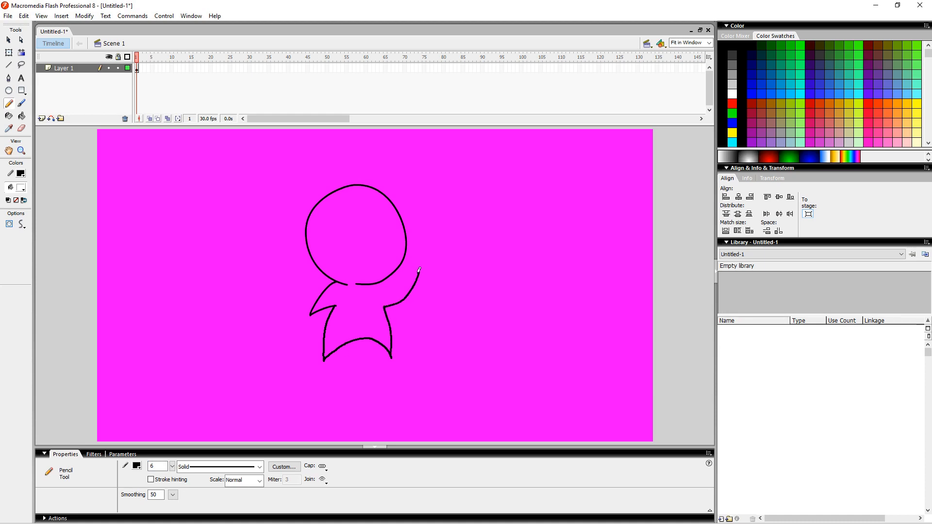
# Step: Finish the outline of the character's raised arm and paint its eyes and mouth in black with the Brush tool
pyautogui.moveTo(384, 278); pyautogui.dragTo(378, 281)
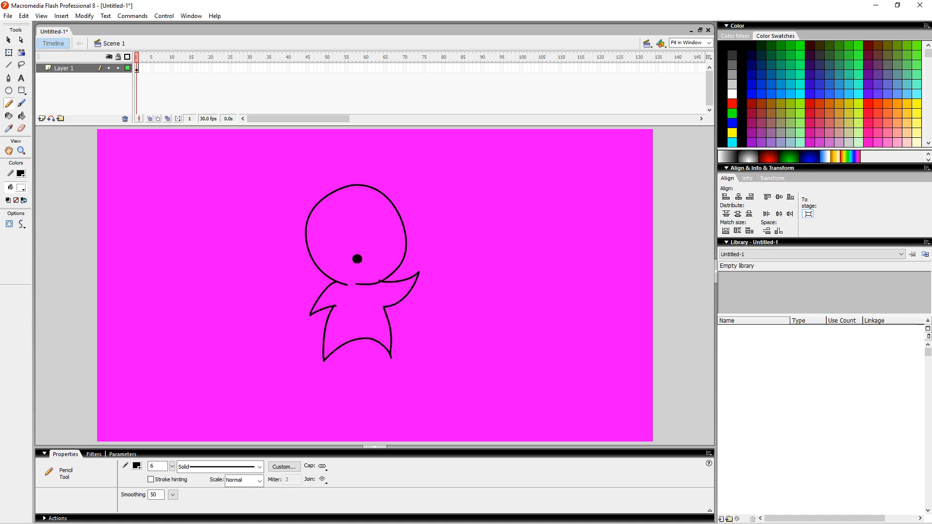
pyautogui.press('b')
pyautogui.click(21, 187)
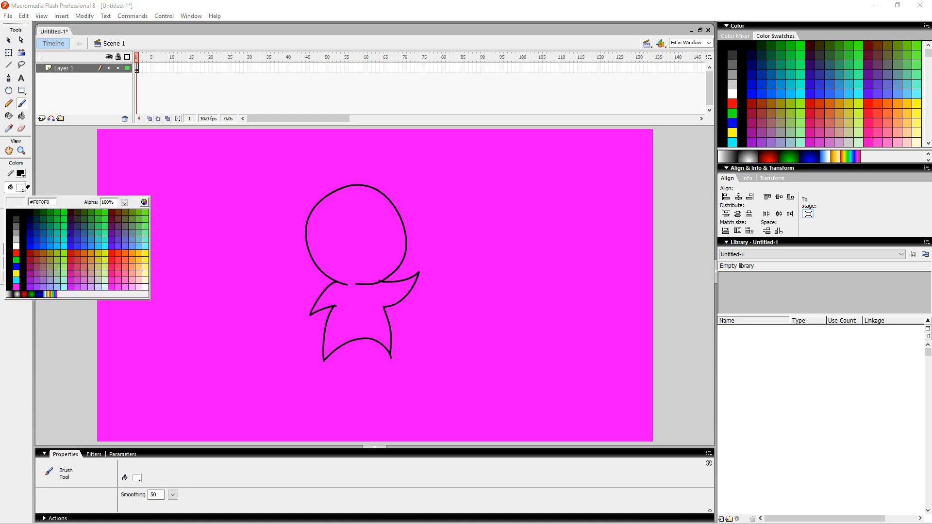
pyautogui.click(8, 212)
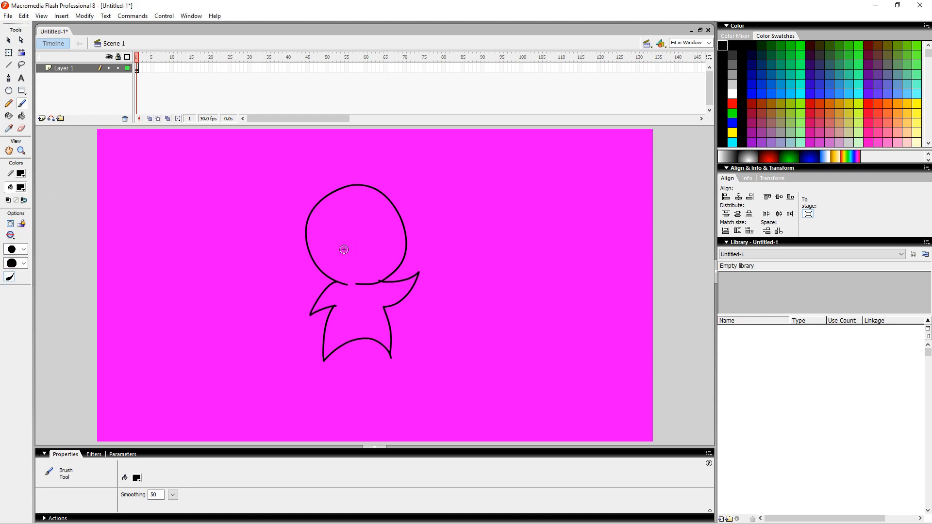
pyautogui.moveTo(344, 250)
pyautogui.mouseDown()
pyautogui.moveTo(343, 222)
pyautogui.moveTo(362, 214)
pyautogui.moveTo(372, 226)
pyautogui.moveTo(367, 250)
pyautogui.moveTo(368, 240)
pyautogui.moveTo(391, 250)
pyautogui.moveTo(392, 219)
pyautogui.moveTo(379, 272)
pyautogui.mouseUp()
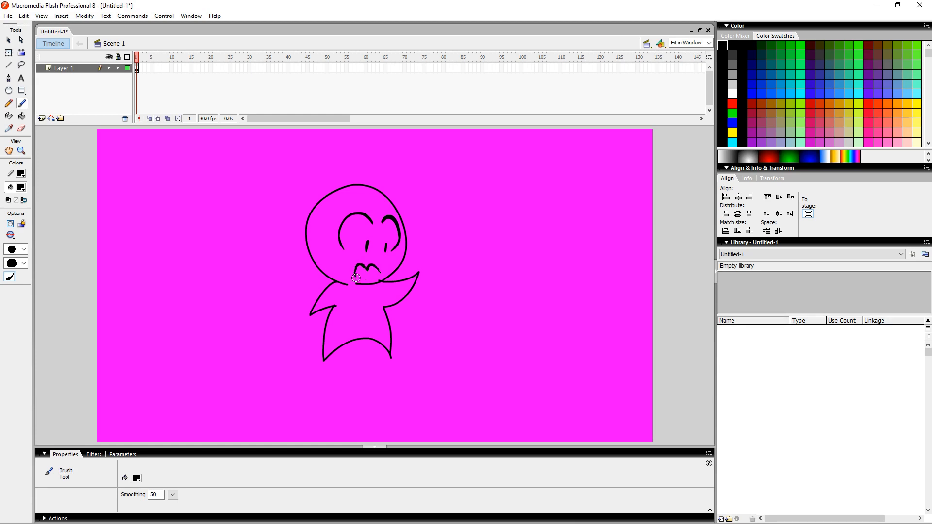
# Step: Paint red zigzag blush marks on both of the character's cheeks
pyautogui.click(20, 188)
pyautogui.click(17, 252)
pyautogui.moveTo(325, 261); pyautogui.dragTo(337, 253)
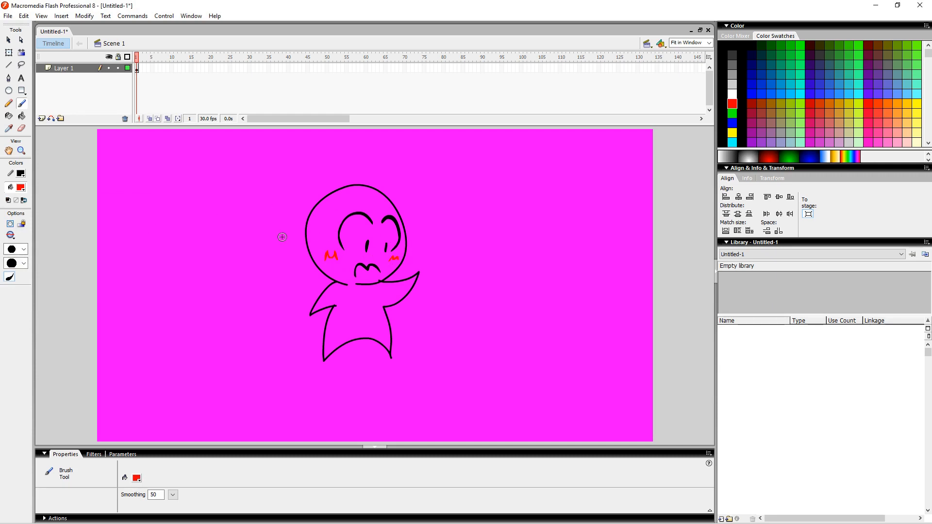
# Step: Paint black eyebrows on the face and draw curved hair strands on top of the head with the Pencil tool
pyautogui.click(20, 188)
pyautogui.click(15, 206)
pyautogui.moveTo(338, 215); pyautogui.dragTo(365, 200)
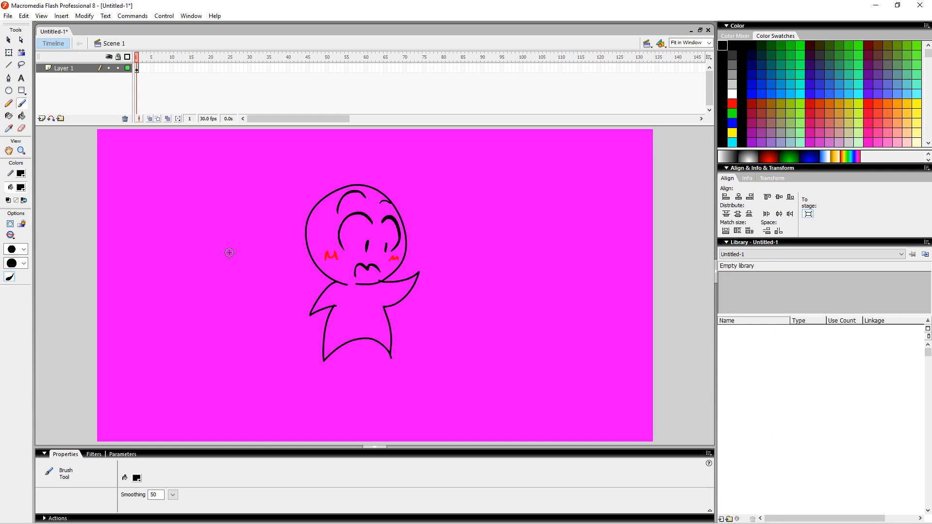
pyautogui.press('y')
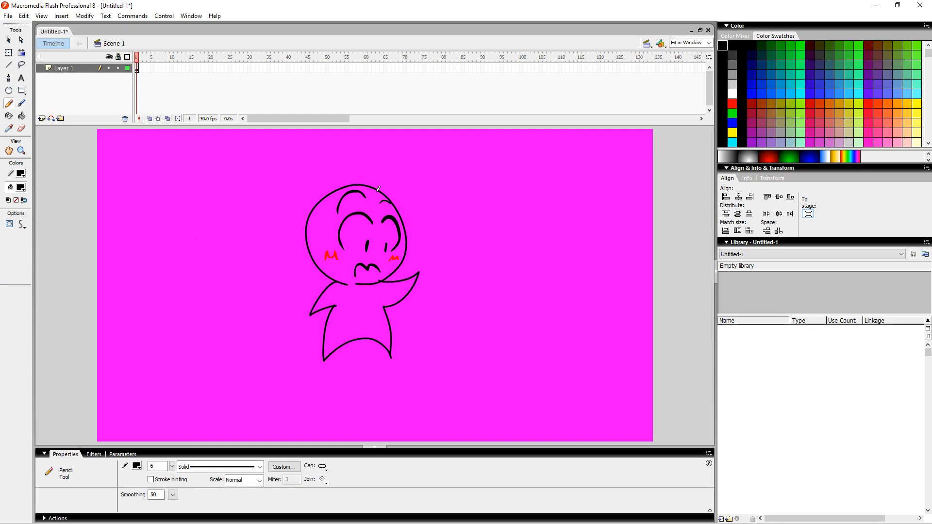
pyautogui.moveTo(383, 191)
pyautogui.mouseDown()
pyautogui.moveTo(389, 152)
pyautogui.moveTo(368, 148)
pyautogui.mouseUp()
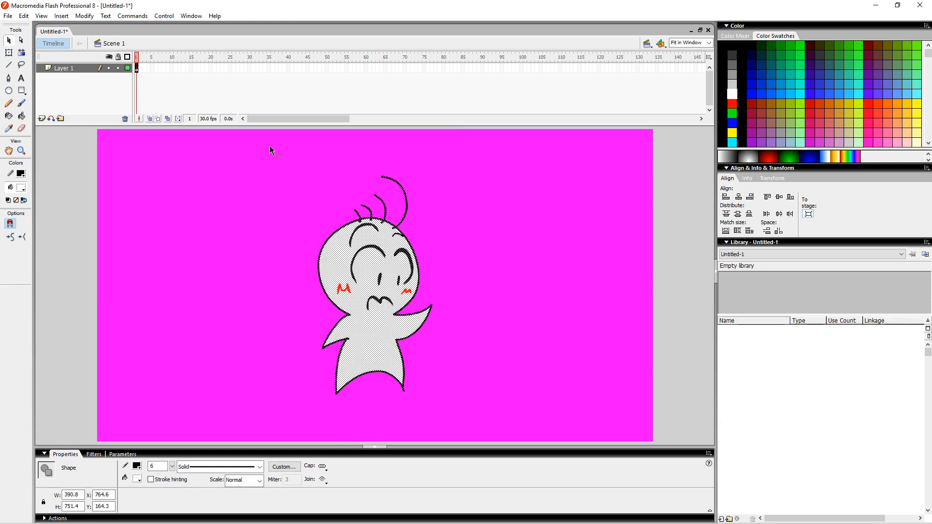
# Step: Insert two new layers above the character's layer
pyautogui.click(77, 68)
pyautogui.rightClick(76, 68)
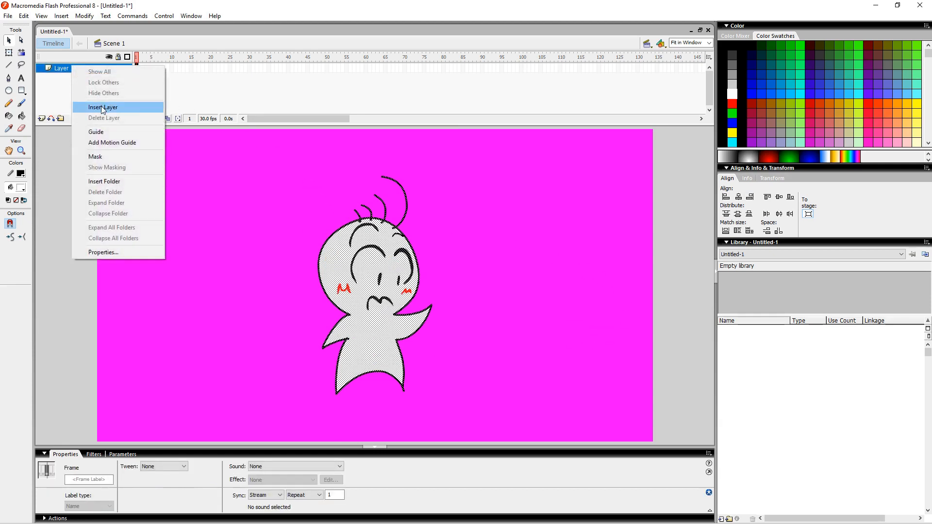
pyautogui.click(97, 107)
pyautogui.rightClick(78, 70)
pyautogui.click(103, 107)
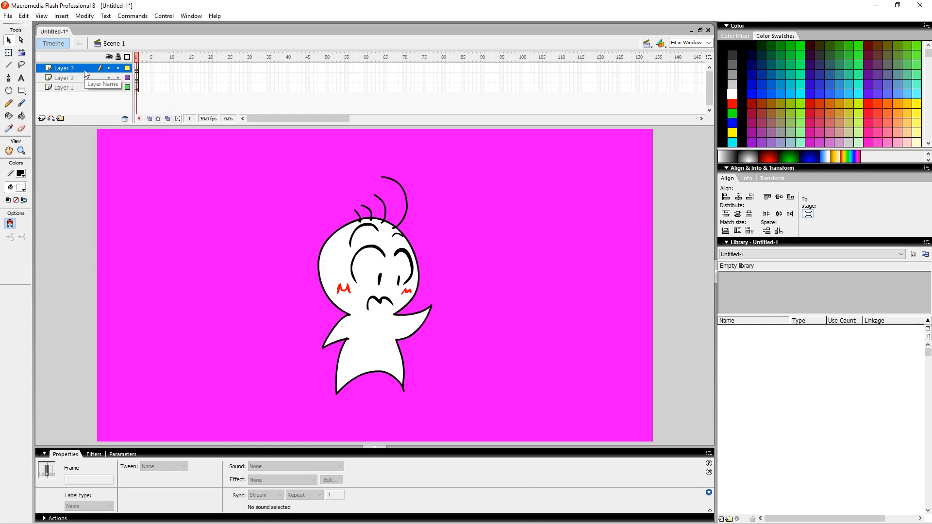
# Step: Rename the three layers from top to bottom as right, center and left
pyautogui.doubleClick(70, 69)
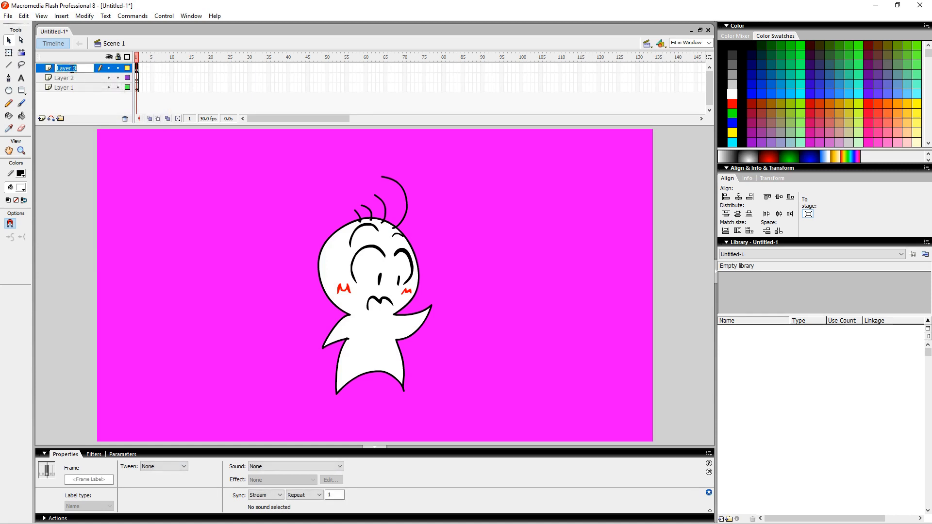
pyautogui.write('right')
pyautogui.press('Return')
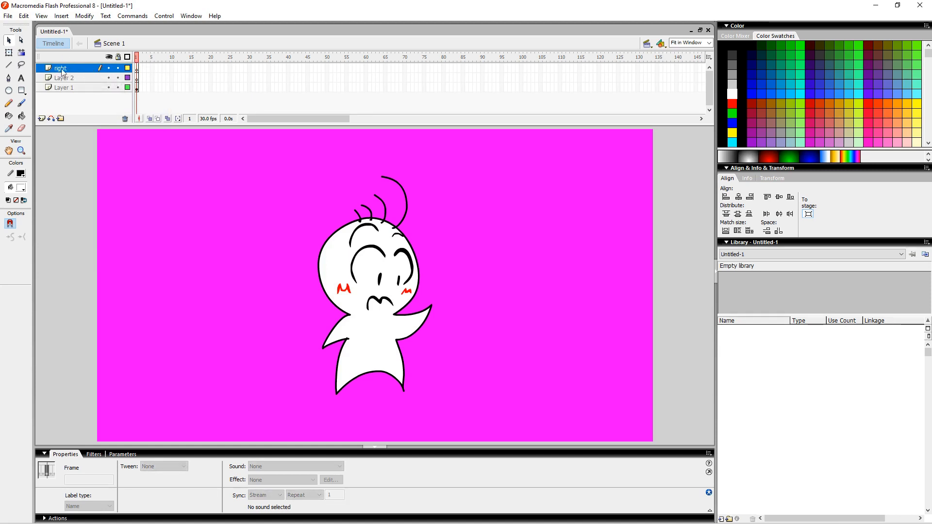
pyautogui.click(71, 78)
pyautogui.doubleClick(73, 78)
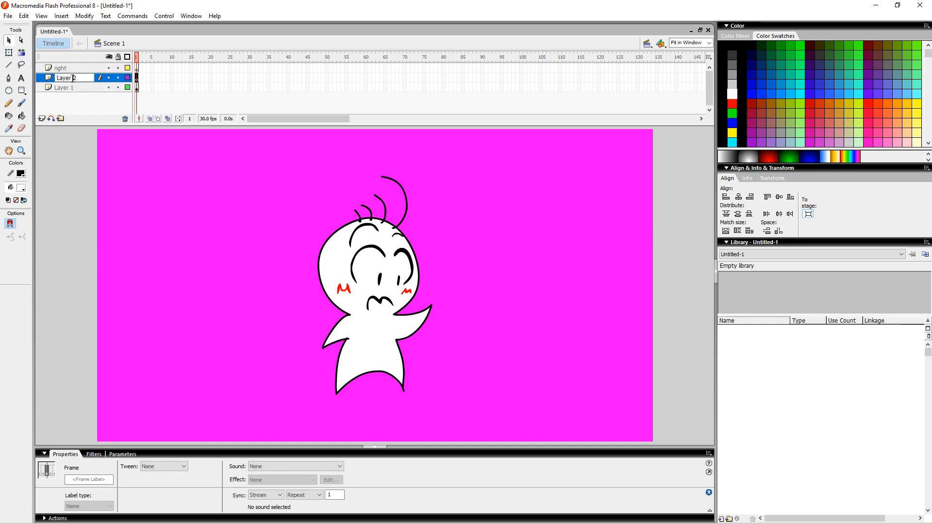
pyautogui.write('center')
pyautogui.press('Return')
pyautogui.click(73, 89)
pyautogui.doubleClick(78, 89)
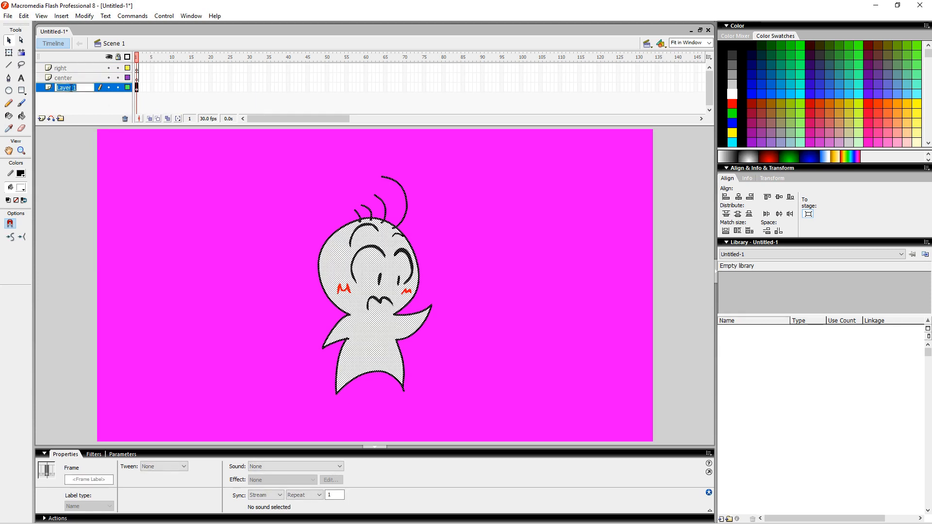
pyautogui.write('left')
pyautogui.press('Return')
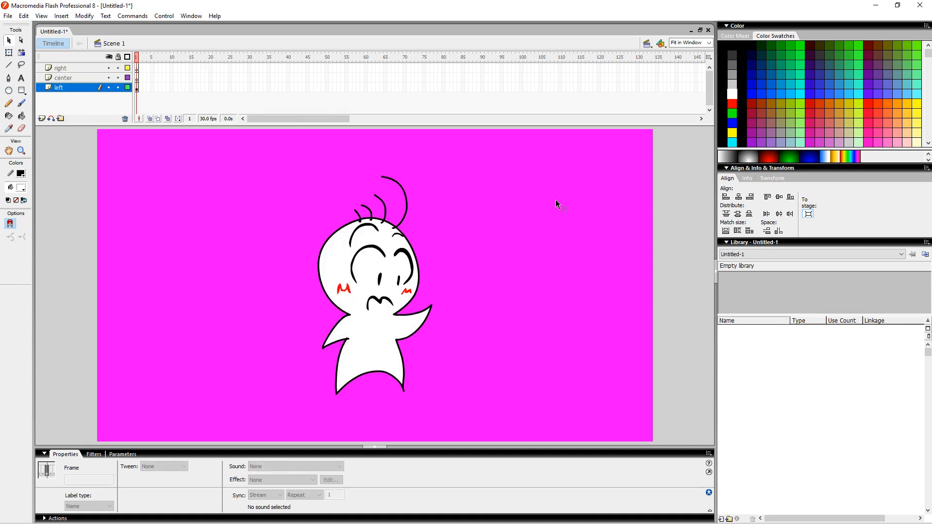
# Step: Show the grid on the stage
pyautogui.rightClick(583, 248)
pyautogui.moveTo(651, 335)
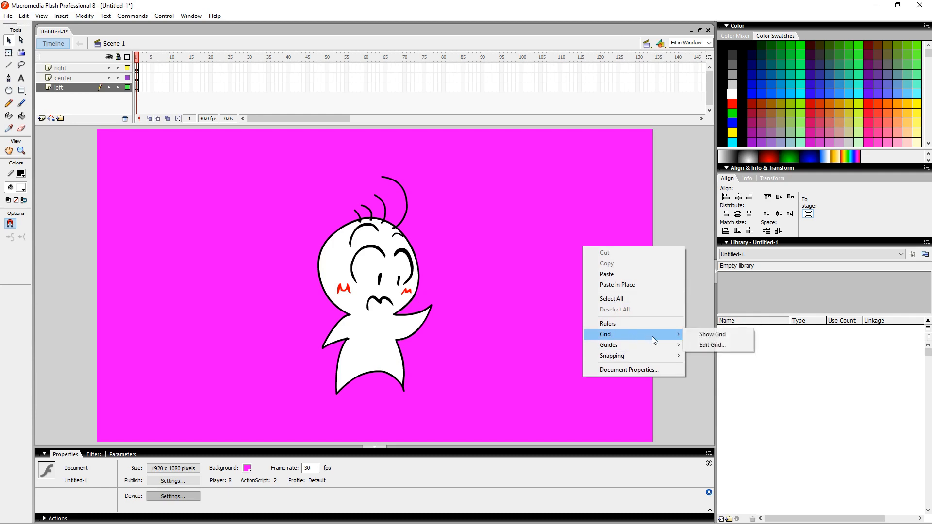
pyautogui.click(711, 334)
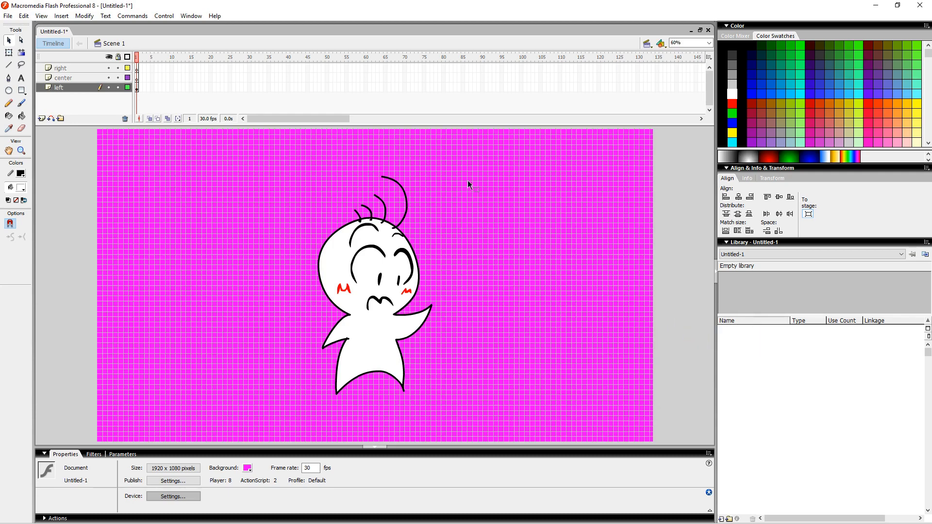
# Step: Cut the character's right-hand portion out of the left layer and paste it in place on the right layer
pyautogui.moveTo(489, 156); pyautogui.dragTo(389, 421)
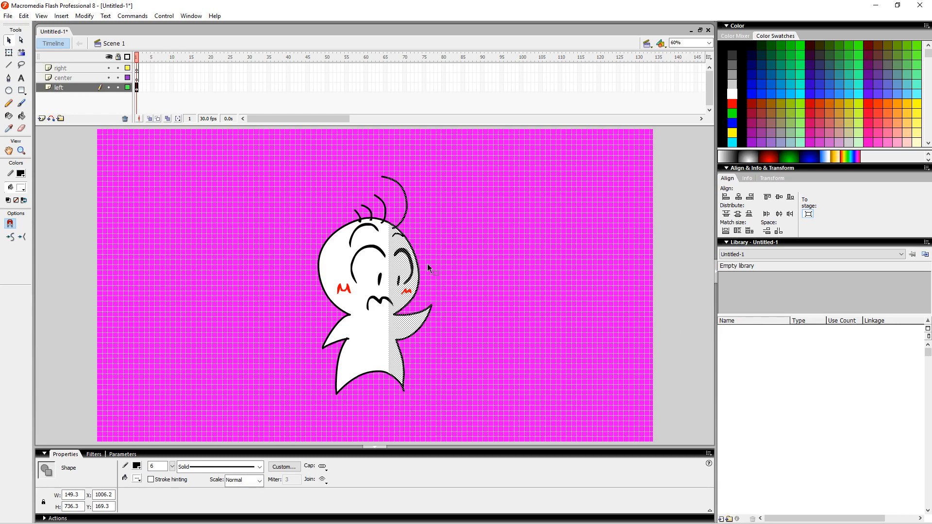
pyautogui.press('Delete')
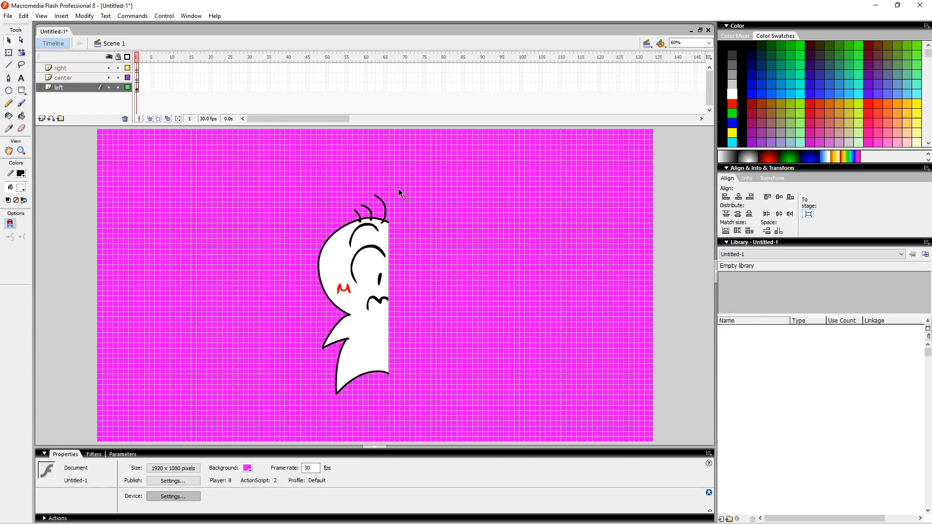
pyautogui.click(137, 67)
pyautogui.rightClick(475, 181)
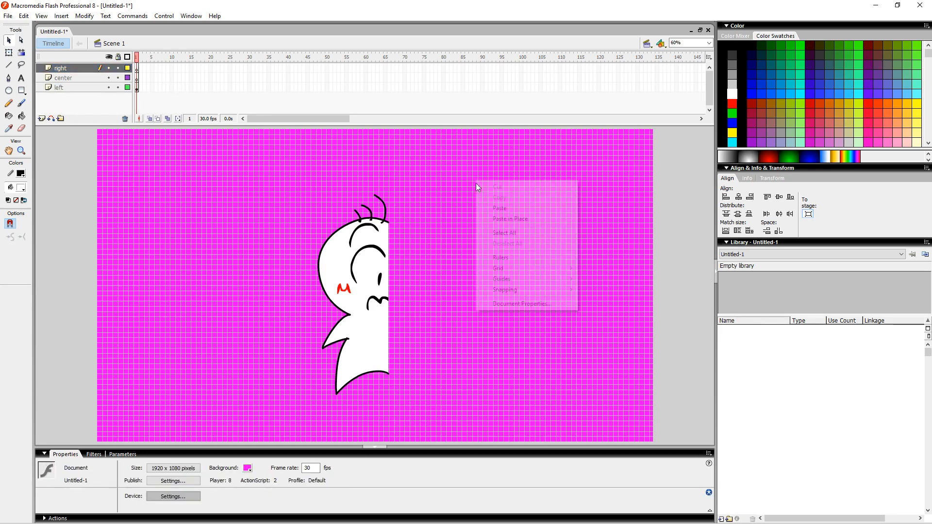
pyautogui.click(534, 220)
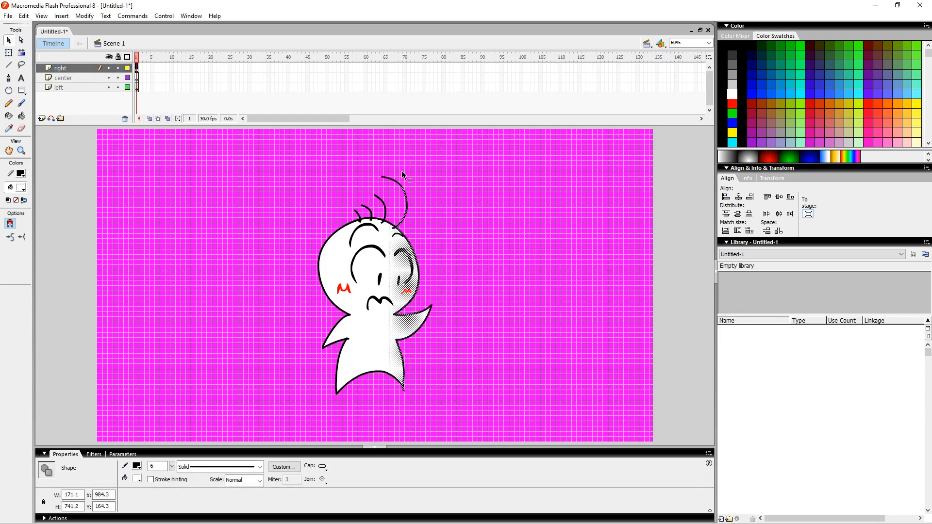
# Step: With the right layer temporarily locked, cut the character's middle strip from the left layer and paste it in place on the center layer
pyautogui.click(119, 68)
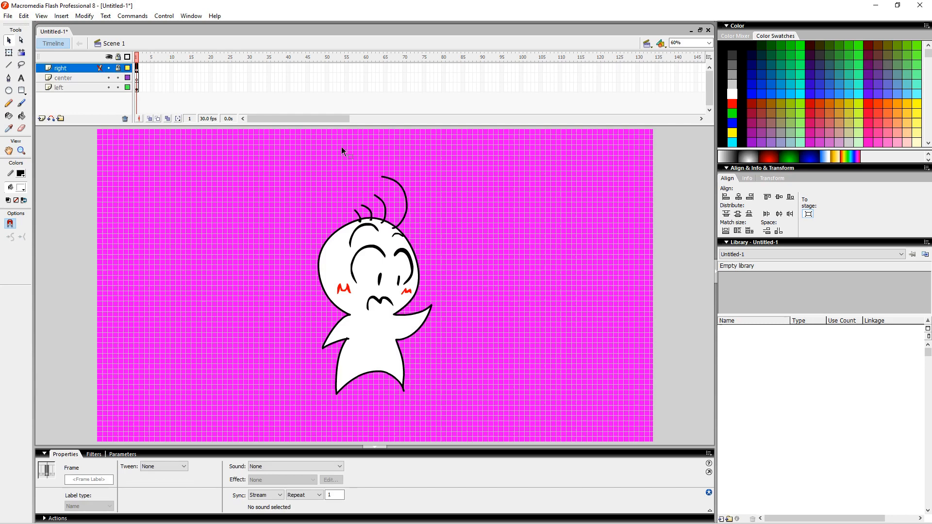
pyautogui.click(438, 153)
pyautogui.moveTo(356, 413); pyautogui.dragTo(353, 421)
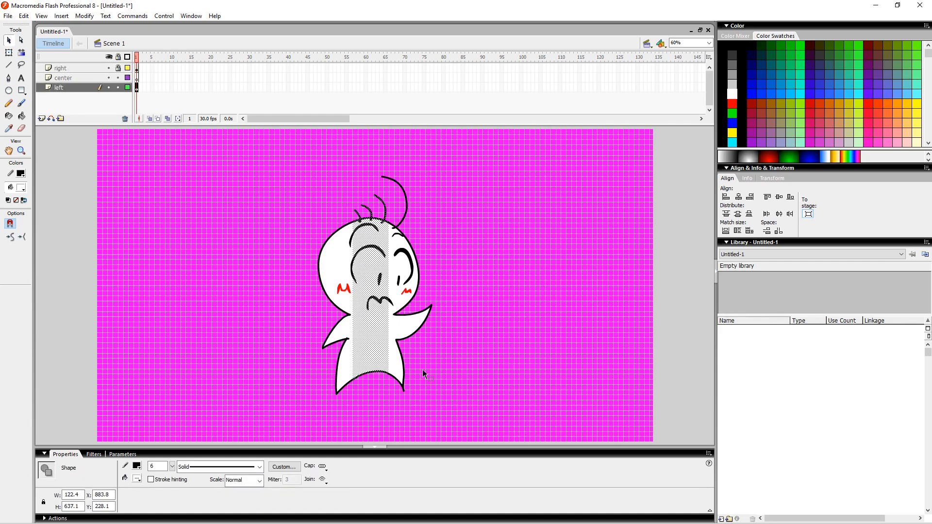
pyautogui.press('Delete')
pyautogui.click(139, 81)
pyautogui.rightClick(255, 205)
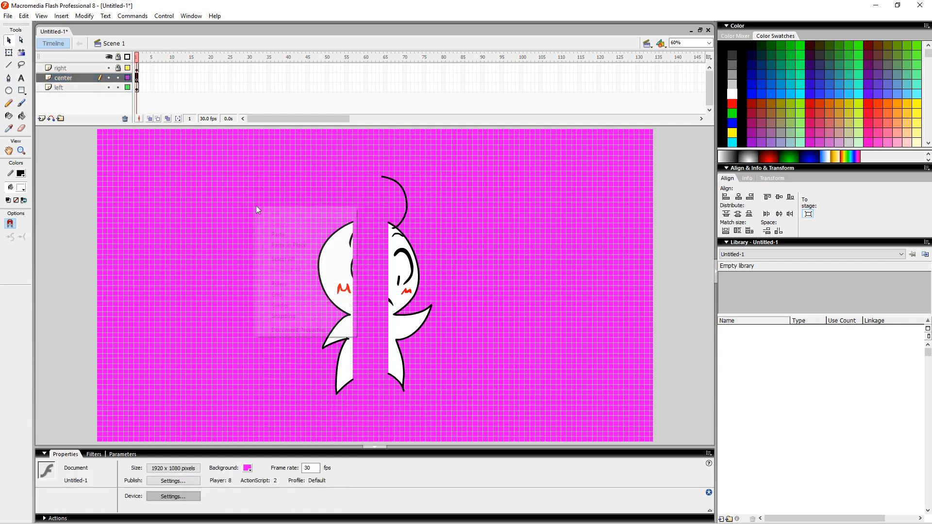
pyautogui.click(324, 243)
pyautogui.click(118, 68)
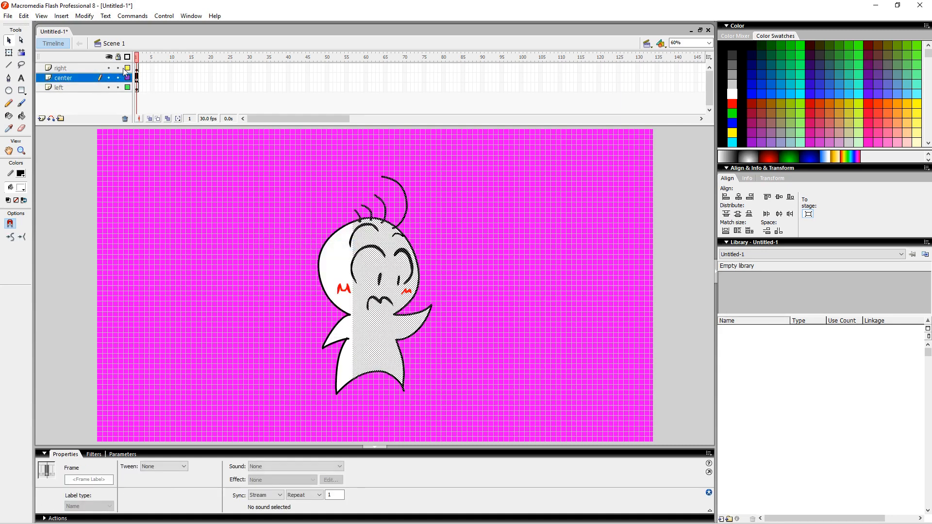
# Step: Copy frame 1 of the right, center and left layers together
pyautogui.click(152, 86)
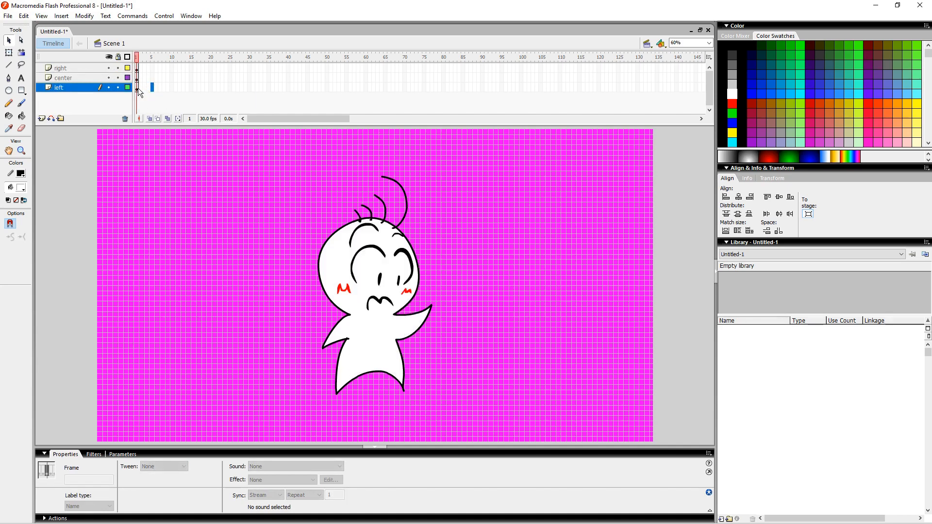
pyautogui.moveTo(138, 88); pyautogui.dragTo(139, 70)
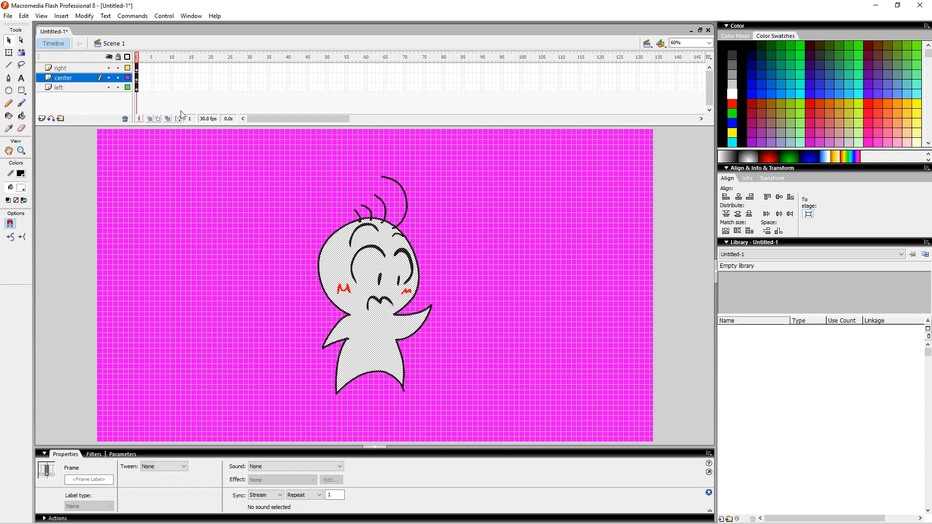
pyautogui.rightClick(139, 74)
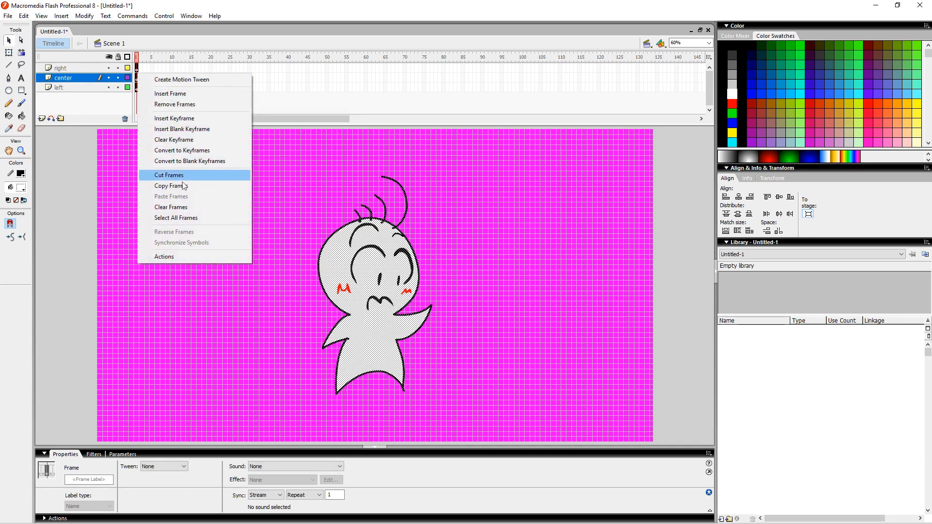
pyautogui.click(188, 187)
# Step: Add a new layer at the bottom of the layer stack and paste the copied frames into its frame 1
pyautogui.click(85, 87)
pyautogui.rightClick(84, 88)
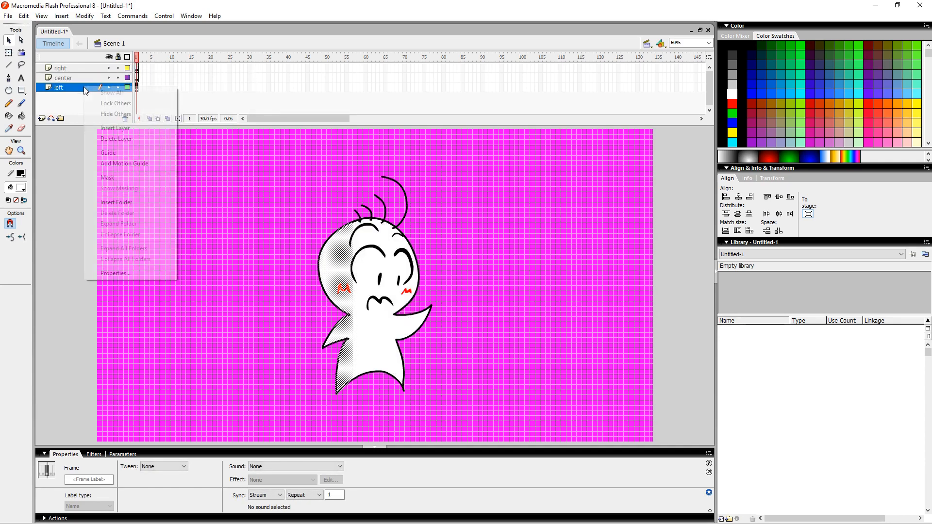
pyautogui.click(124, 128)
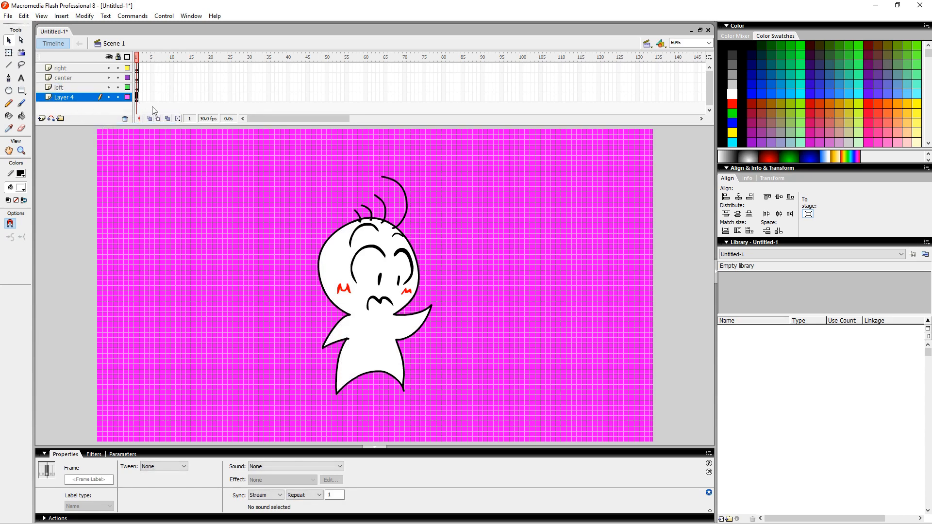
pyautogui.rightClick(139, 101)
pyautogui.click(181, 221)
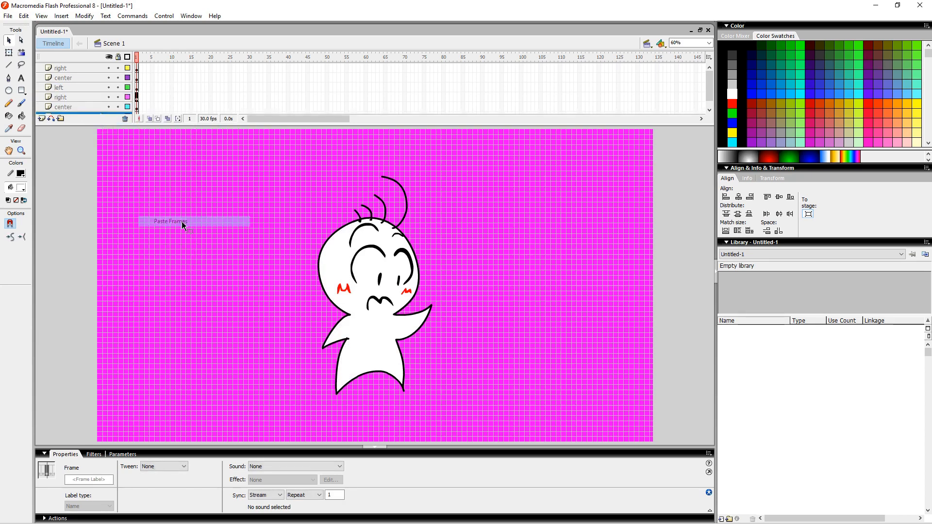
# Step: Insert blank keyframes at frame 3 on the duplicated right, center and left layers
pyautogui.moveTo(709, 83); pyautogui.dragTo(709, 94)
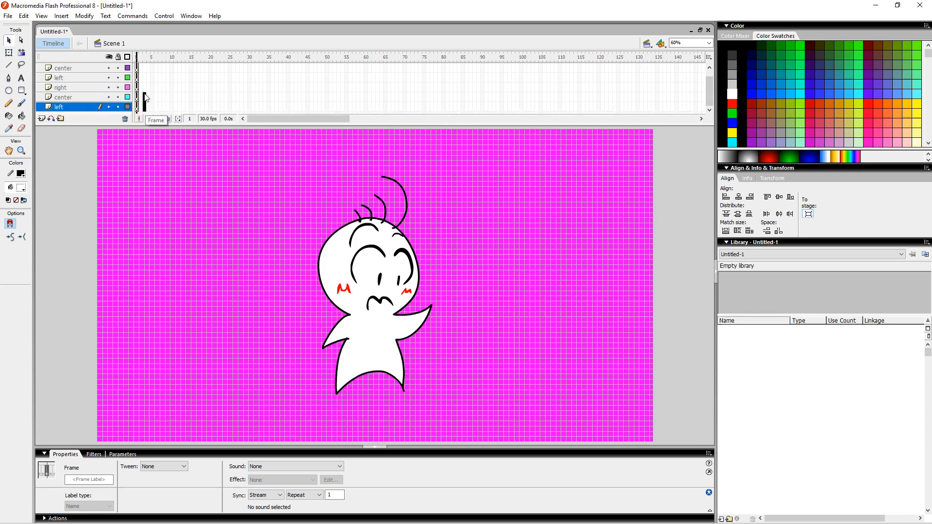
pyautogui.moveTo(145, 94); pyautogui.dragTo(147, 89)
pyautogui.press('F7')
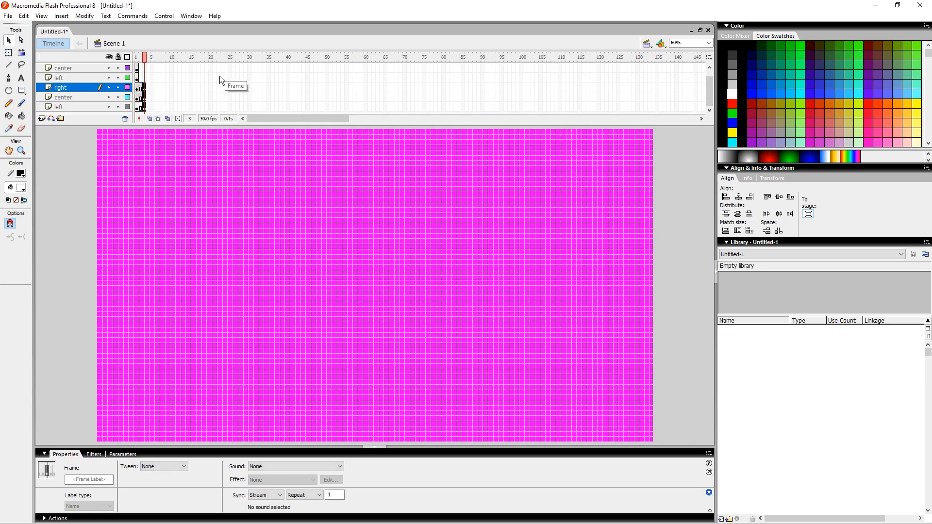
# Step: Extend the original left, center and right layers to frame 22
pyautogui.moveTo(220, 77); pyautogui.dragTo(218, 68)
pyautogui.press('F5')
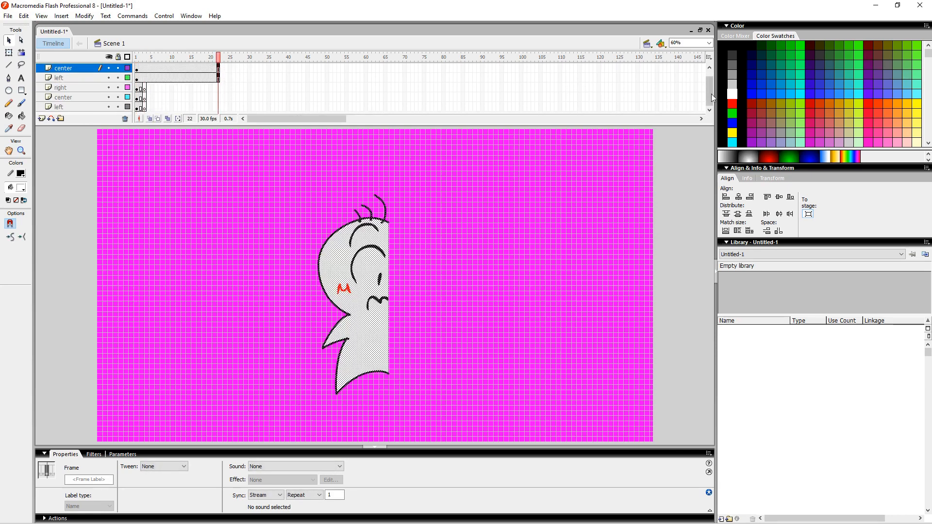
pyautogui.moveTo(711, 94); pyautogui.dragTo(701, 76)
pyautogui.click(218, 68)
pyautogui.press('F5')
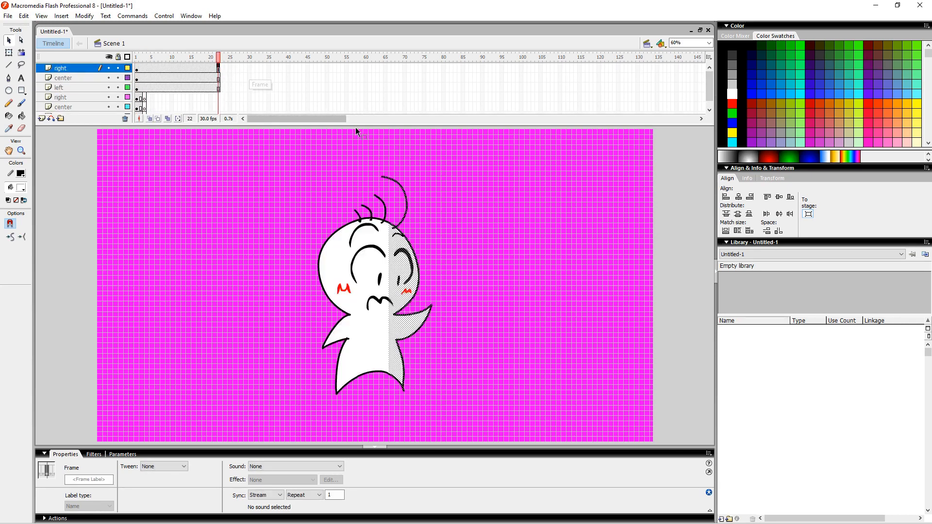
# Step: Enlarge the timeline to show all six layers, and select the three original and the three duplicated layers in turn
pyautogui.moveTo(355, 127); pyautogui.dragTo(355, 155)
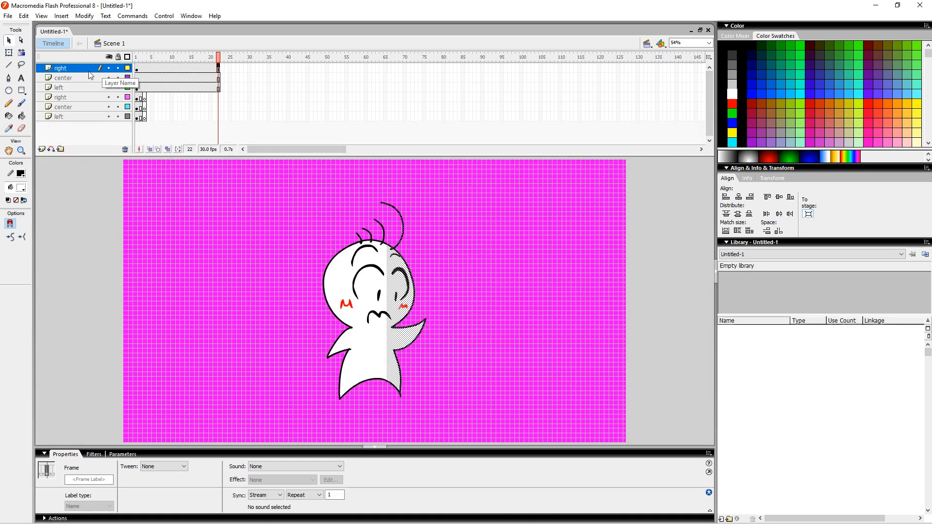
pyautogui.keyDown('shift'); pyautogui.click(91, 90); pyautogui.keyUp('shift')
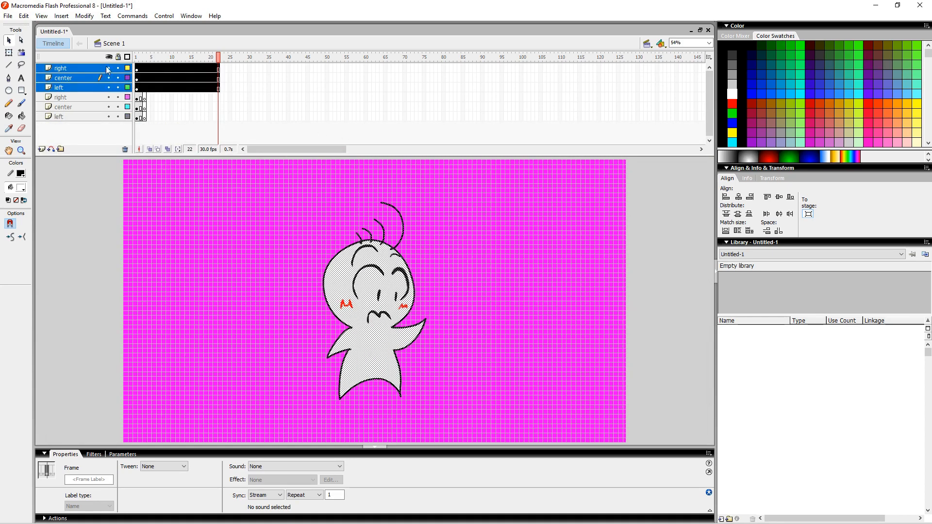
pyautogui.click(100, 97)
pyautogui.keyDown('shift'); pyautogui.click(92, 116); pyautogui.keyUp('shift')
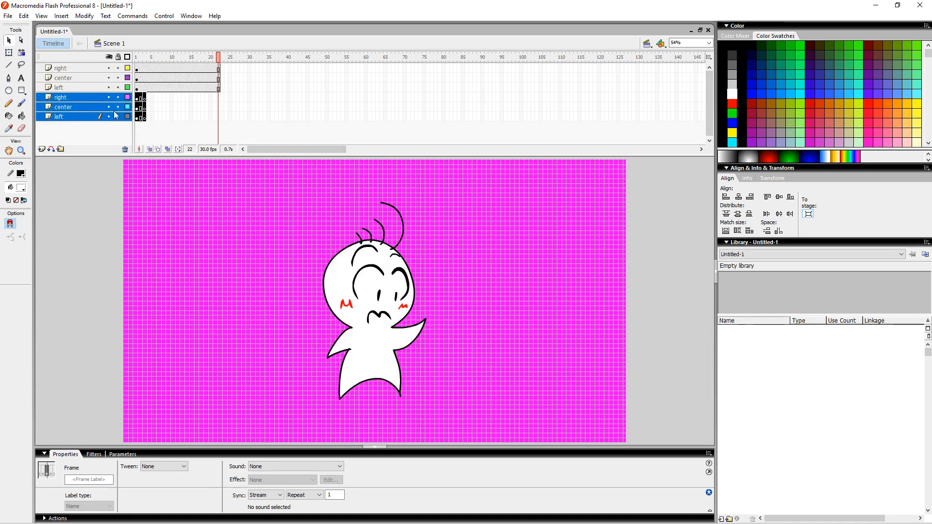
# Step: Start the Explode timeline effect on the artwork of the original right layer
pyautogui.click(160, 68)
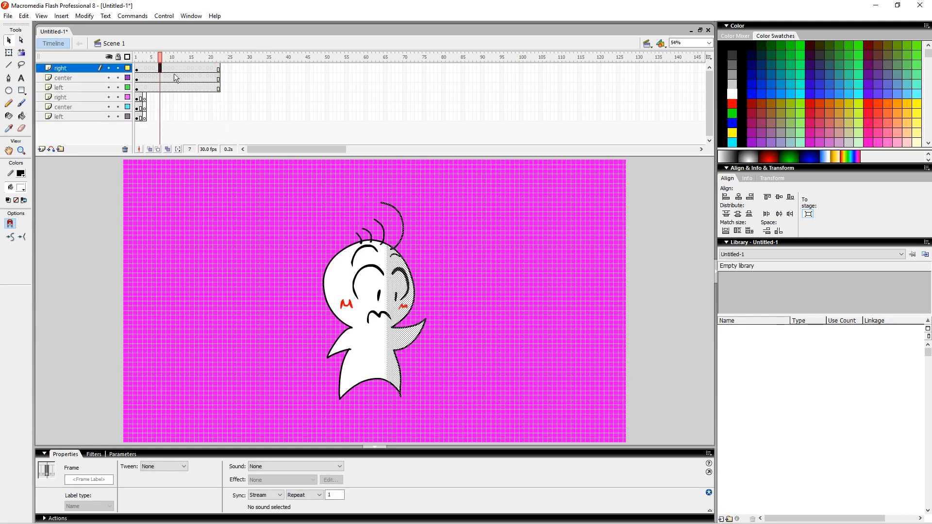
pyautogui.click(61, 16)
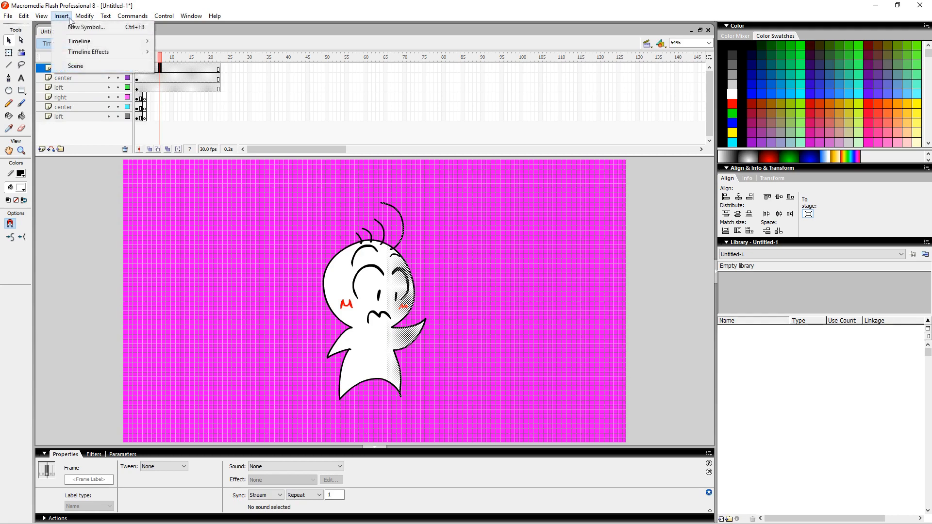
pyautogui.moveTo(92, 51)
pyautogui.moveTo(189, 61)
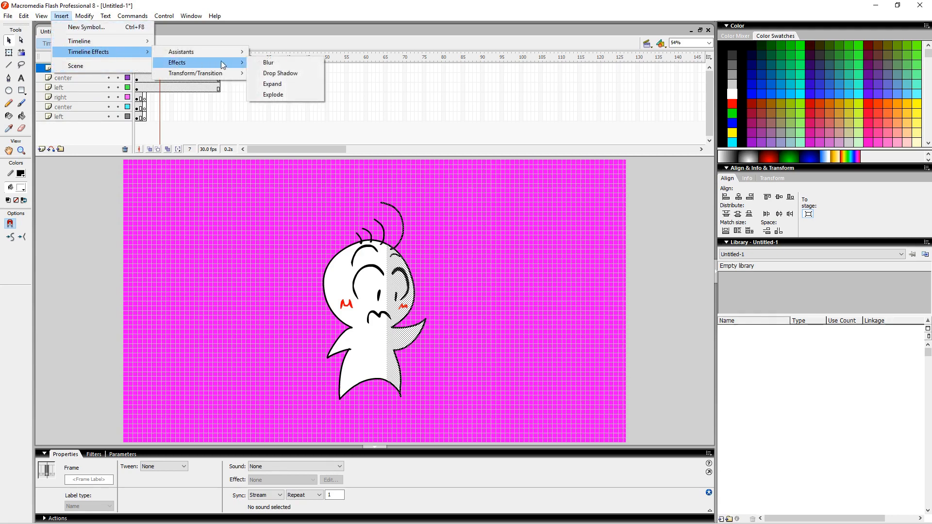
pyautogui.click(308, 95)
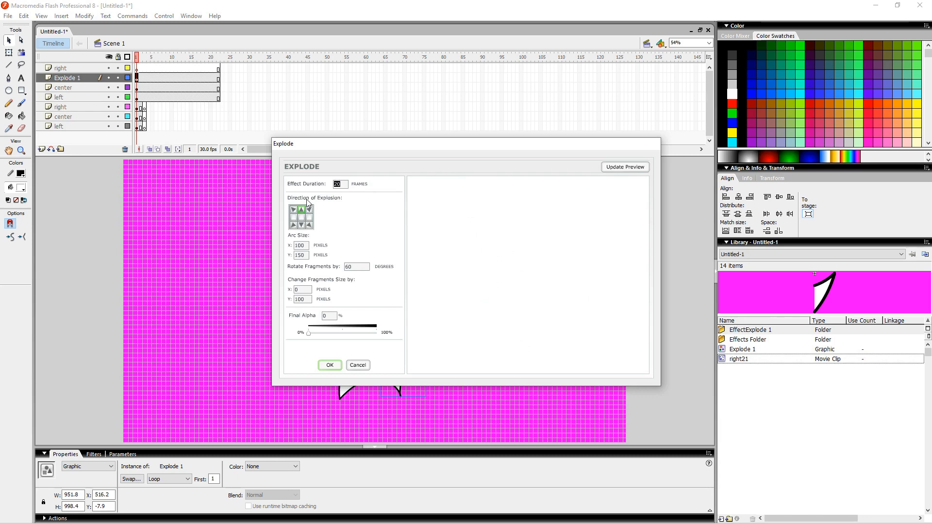
# Step: Set the explosion to last 40 frames toward the upper right, with an arc size of X 50 and Y 0 pixels
pyautogui.write('4')
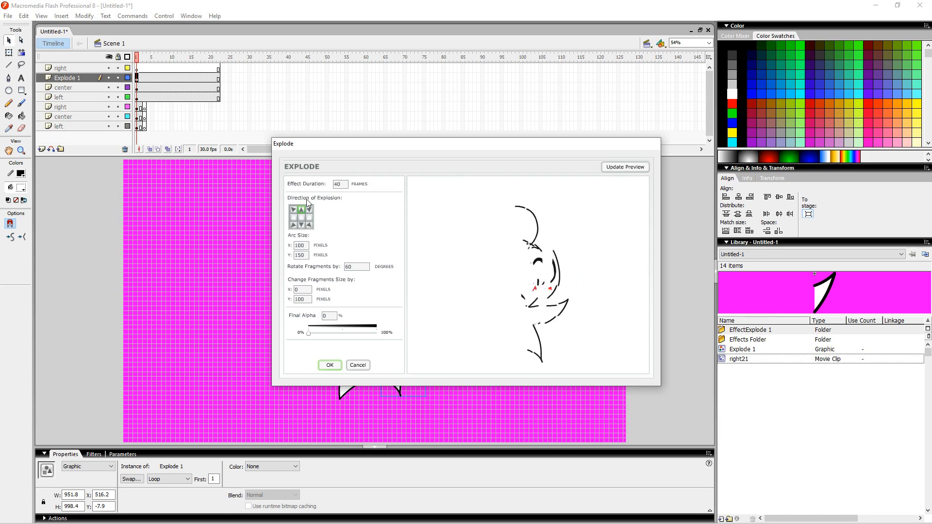
pyautogui.click(309, 209)
pyautogui.doubleClick(301, 254)
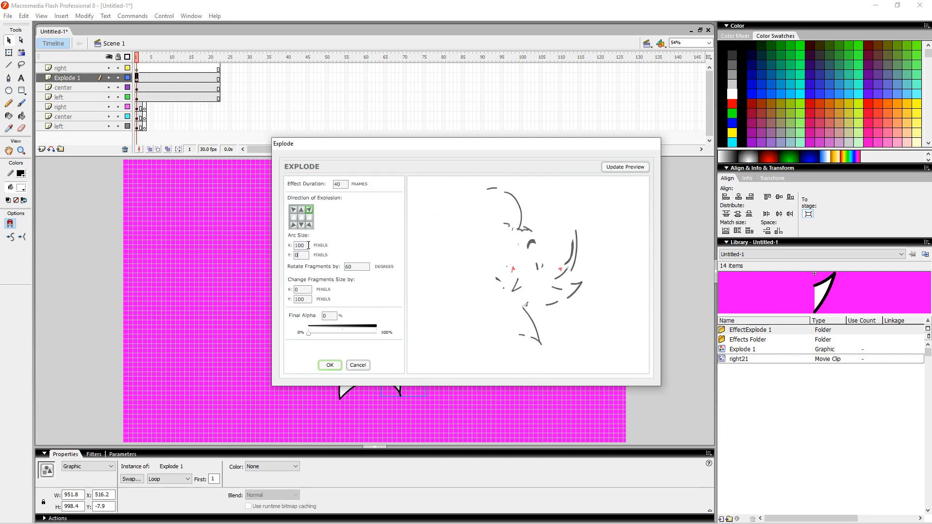
pyautogui.write('0')
pyautogui.hotkey('shift', 'Tab')
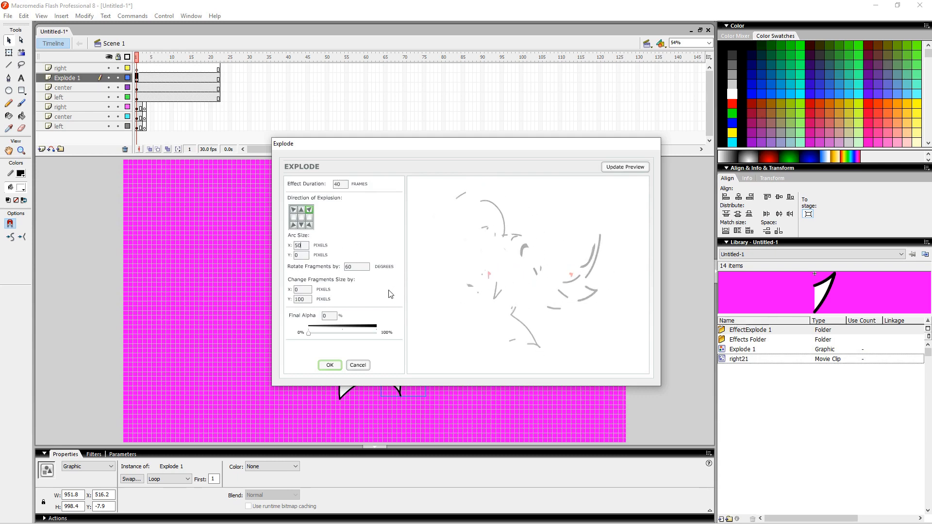
pyautogui.write('0')
# Step: Set the fragment rotation and the Y size change to 0, update the preview and apply the Explode effect
pyautogui.doubleClick(302, 300)
pyautogui.write('0')
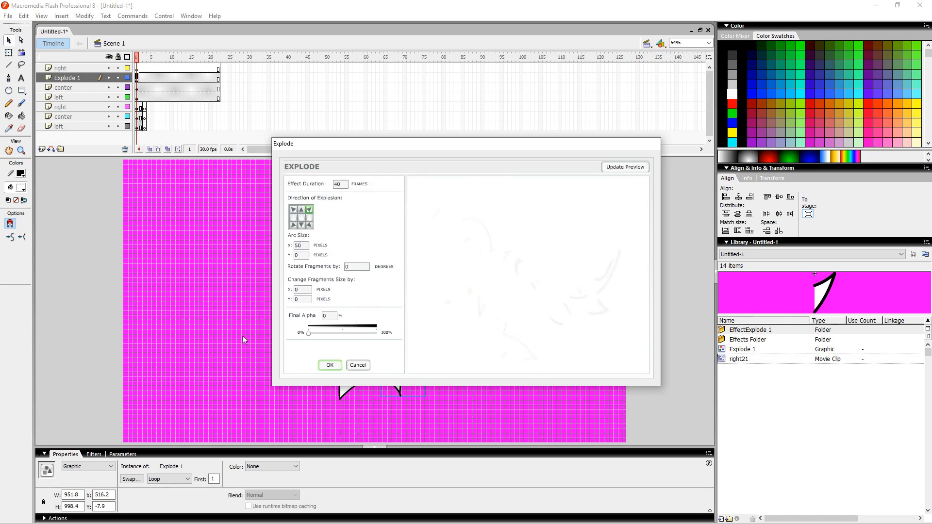
pyautogui.click(631, 167)
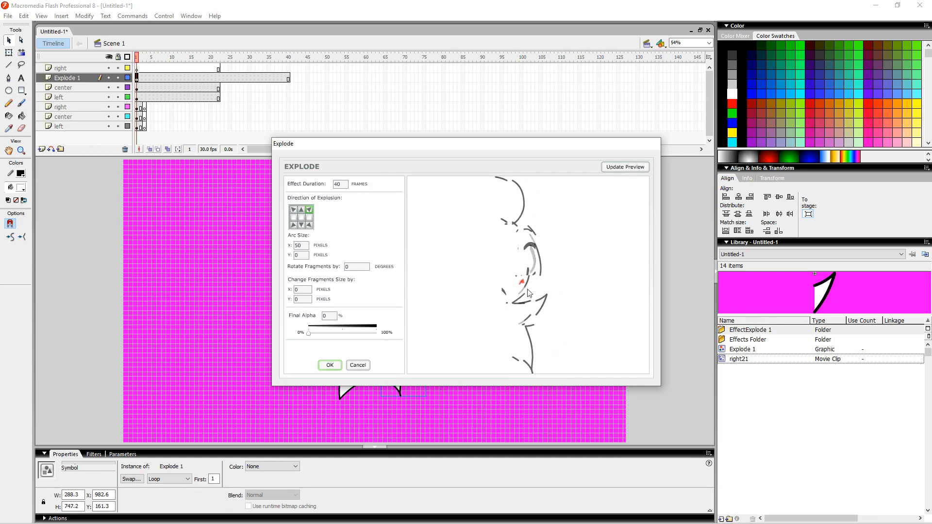
pyautogui.click(331, 366)
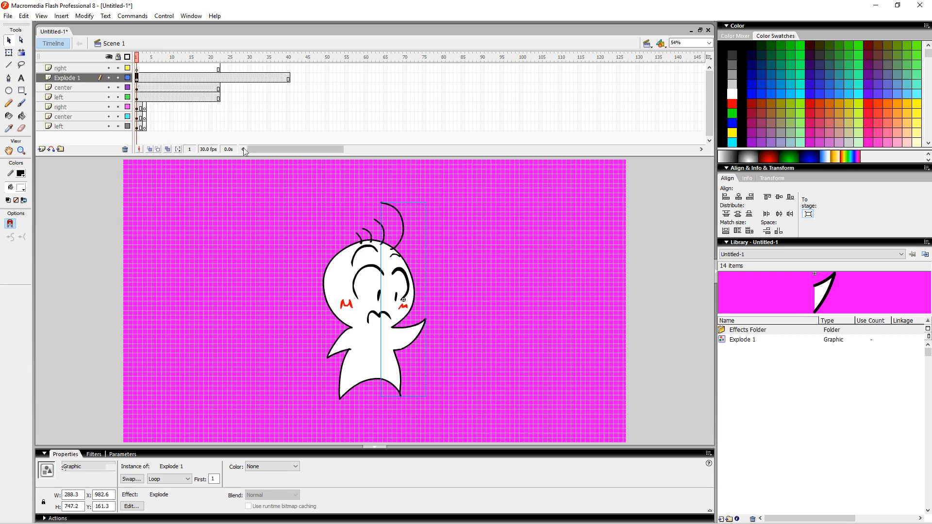
# Step: Play the timeline to preview the explosion of the character's right part
pyautogui.click(138, 88)
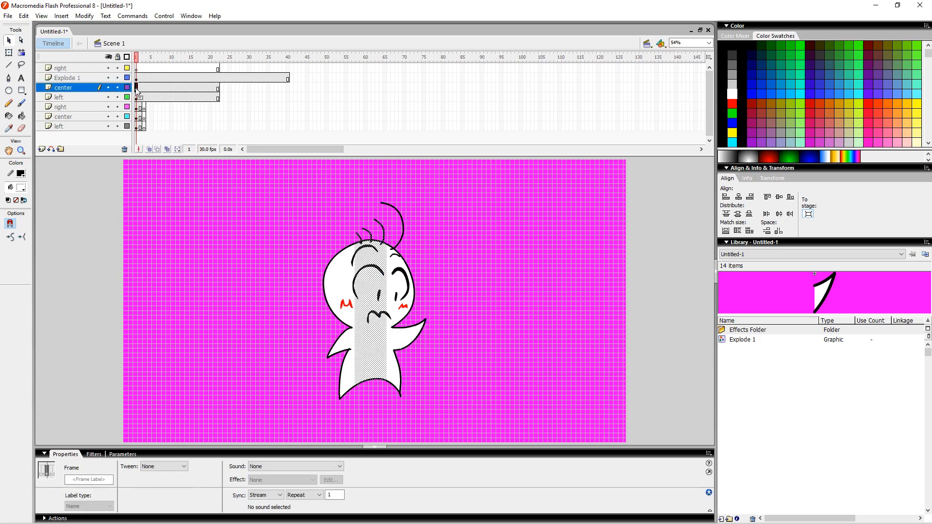
pyautogui.click(61, 15)
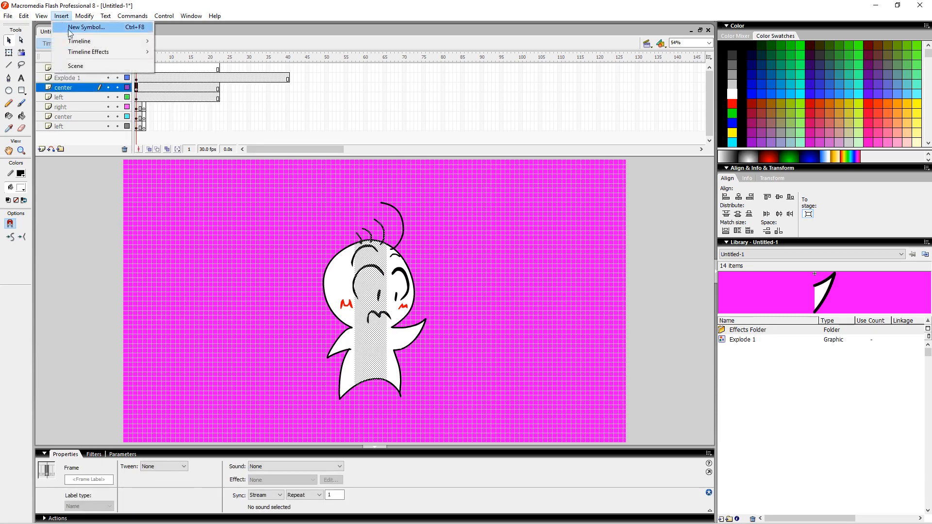
pyautogui.moveTo(179, 58); pyautogui.dragTo(157, 54)
pyautogui.press('Return')
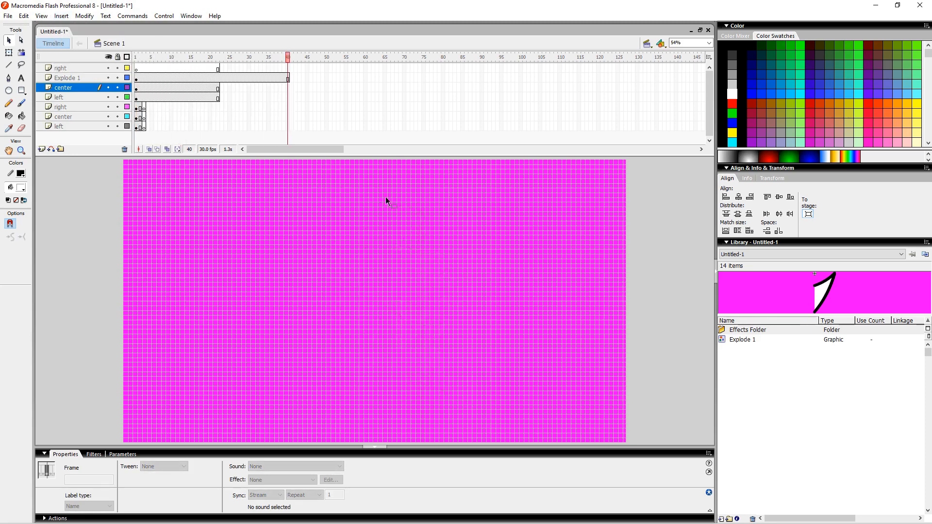
# Step: Explode the center part over 20 frames toward the upper right, arc size X 25, Y 0, without fragment rotation or resizing, and preview it
pyautogui.click(137, 88)
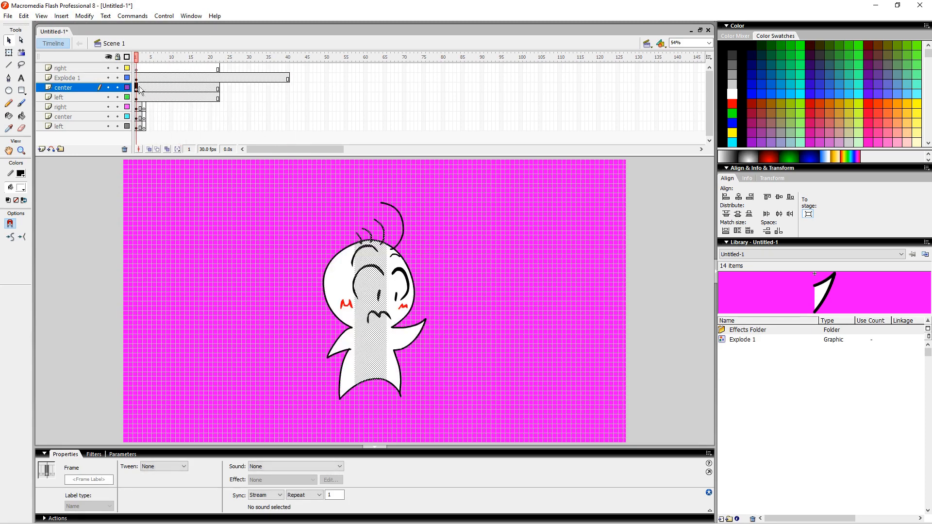
pyautogui.click(61, 16)
pyautogui.moveTo(88, 52)
pyautogui.moveTo(175, 66)
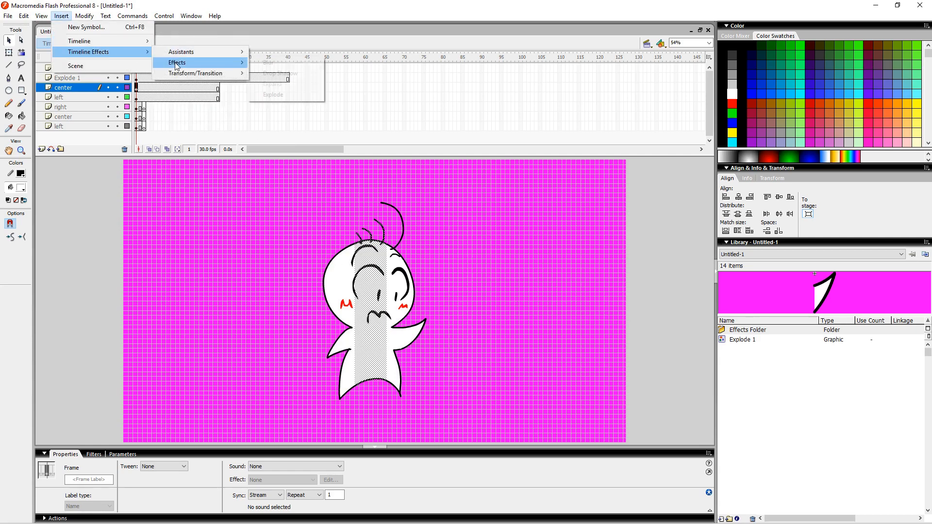
pyautogui.click(273, 94)
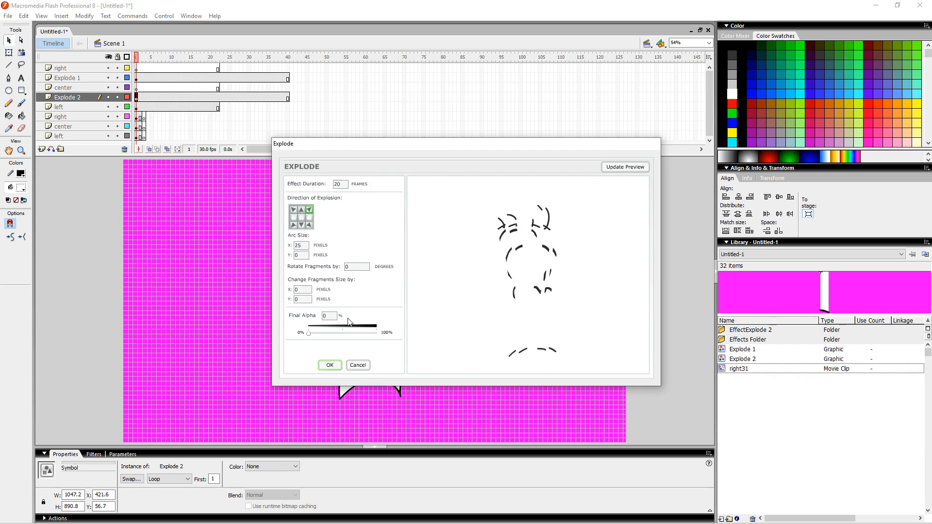
pyautogui.click(621, 169)
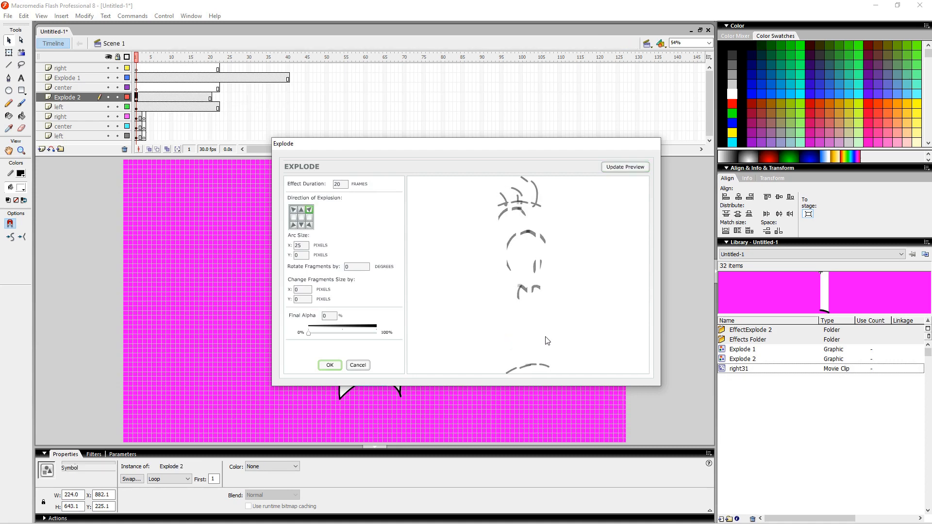
pyautogui.click(330, 365)
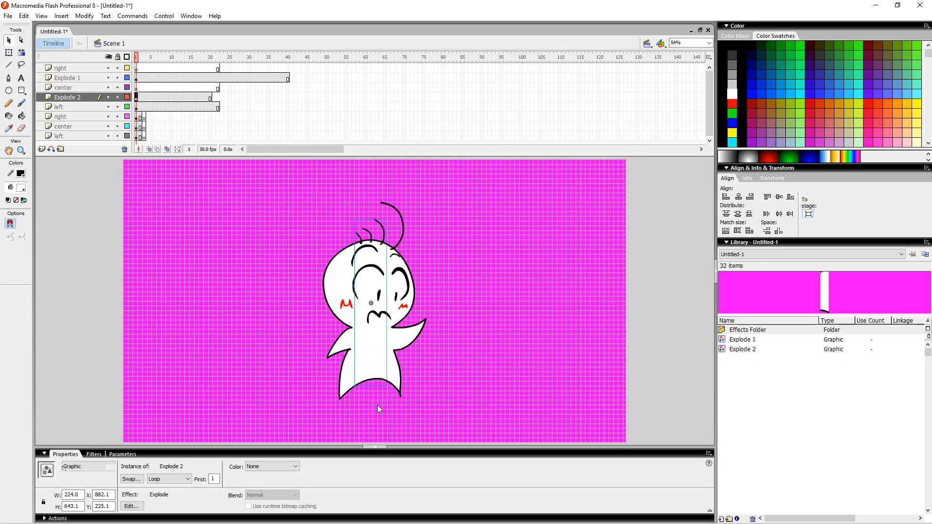
pyautogui.press('Return')
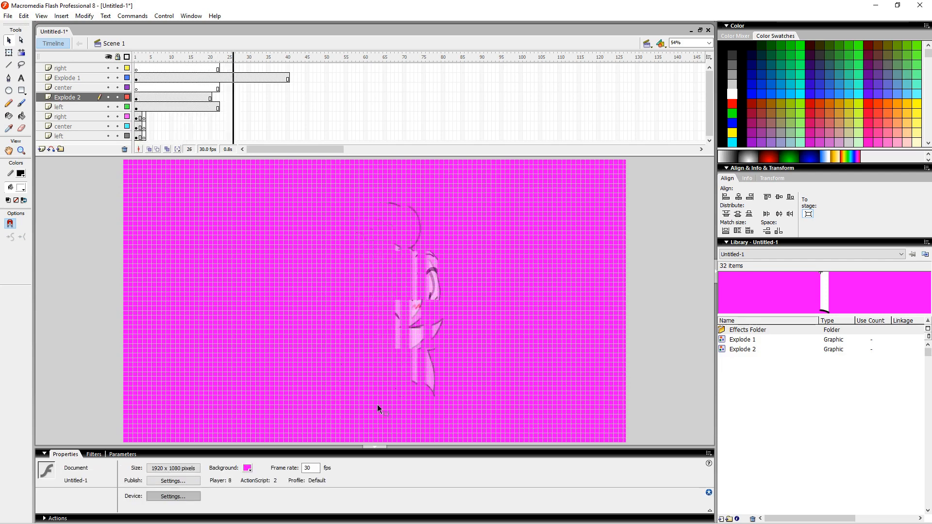
pyautogui.press('Return')
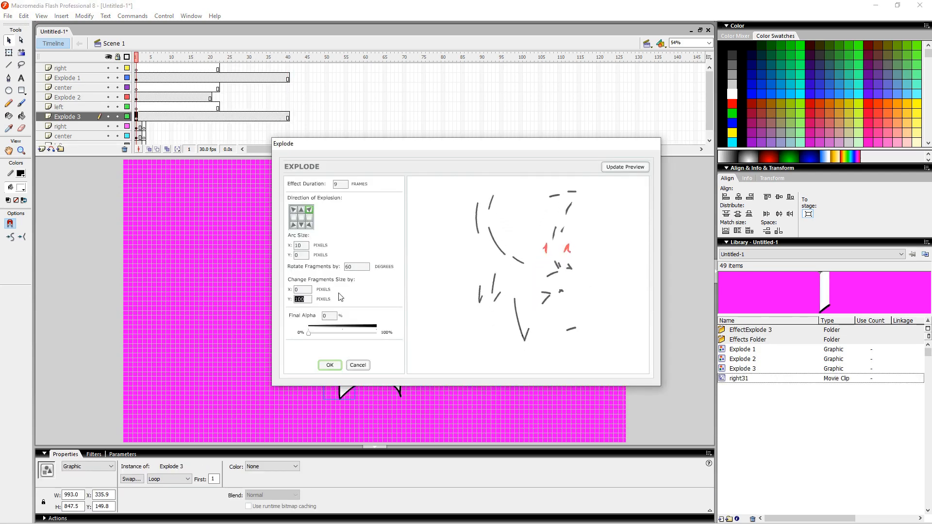
# Step: Explode the left part over 9 frames toward the upper right, arc size X 10, Y 0, without fragment rotation or resizing
pyautogui.moveTo(355, 267); pyautogui.dragTo(327, 272)
pyautogui.write('0')
pyautogui.click(630, 166)
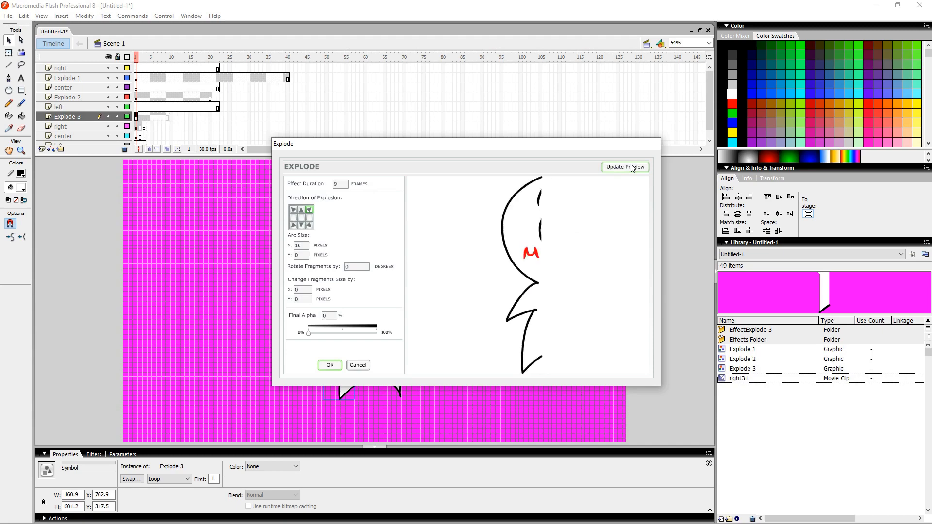
pyautogui.click(329, 365)
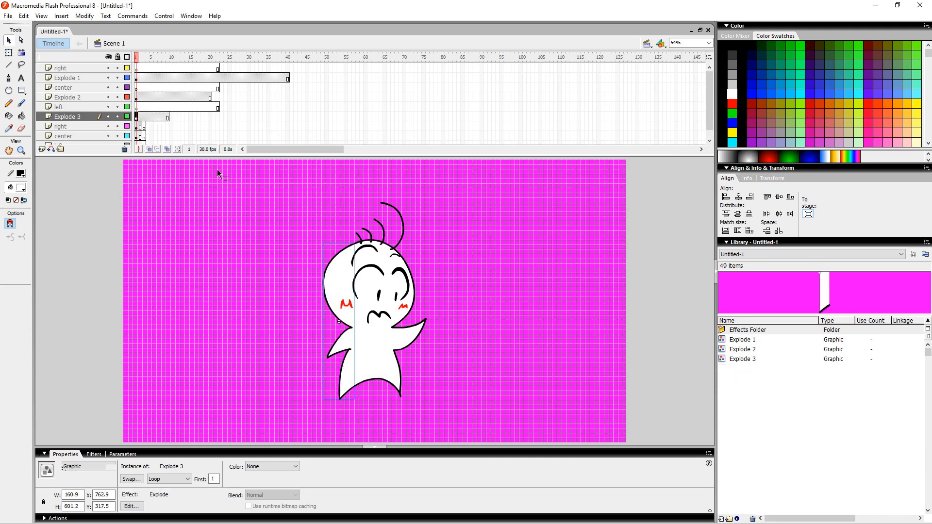
# Step: Enlarge the timeline, and move the Explode 2 frames to start at frame 10 and the Explode 3 frames at frame 25
pyautogui.moveTo(330, 156); pyautogui.dragTo(330, 181)
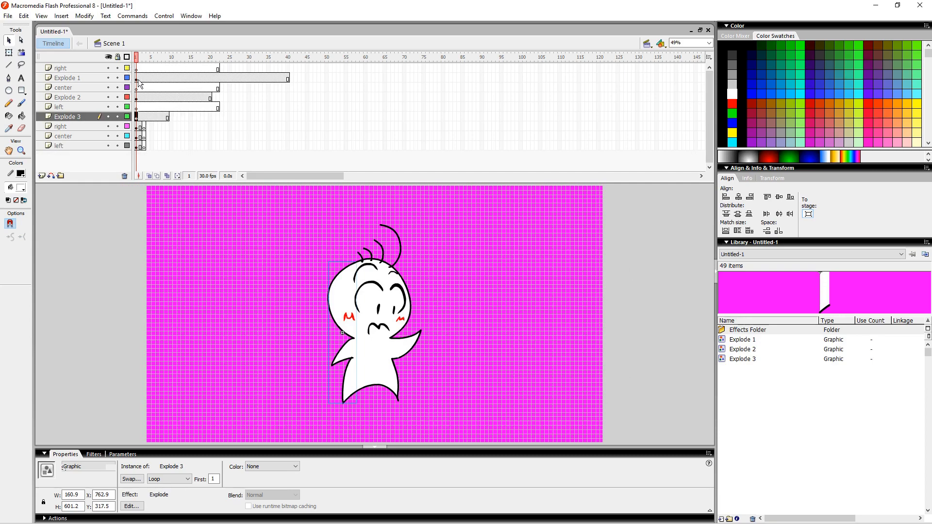
pyautogui.click(138, 97)
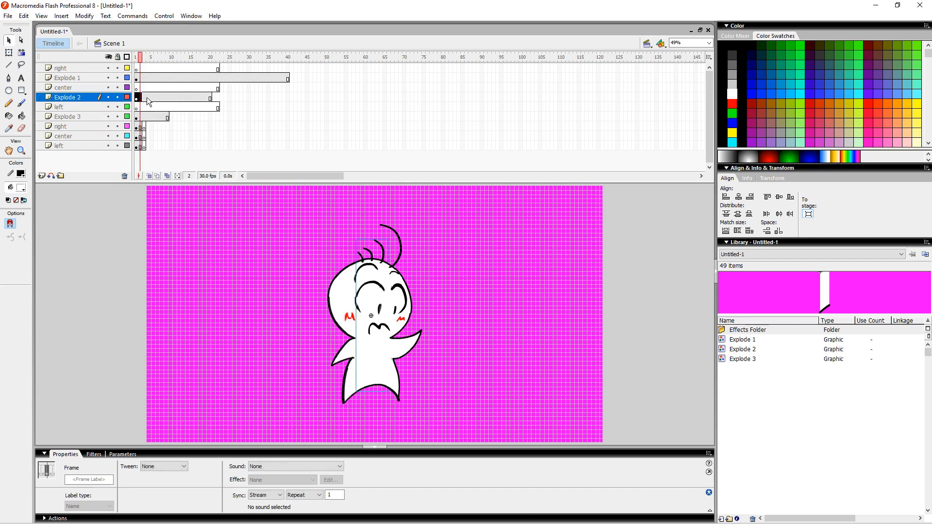
pyautogui.doubleClick(148, 99)
pyautogui.moveTo(148, 98)
pyautogui.mouseDown()
pyautogui.moveTo(182, 92)
pyautogui.moveTo(247, 115)
pyautogui.mouseUp()
pyautogui.click(156, 117)
pyautogui.doubleClick(156, 117)
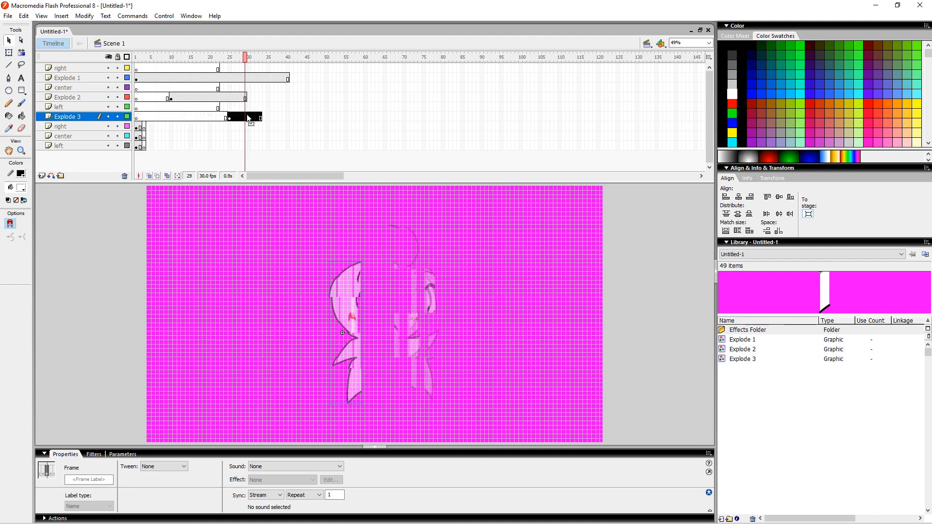
# Step: Shift the Explode 1, Explode 2 and Explode 3 frame spans to start at frames 3, 15 and 26
pyautogui.click(141, 127)
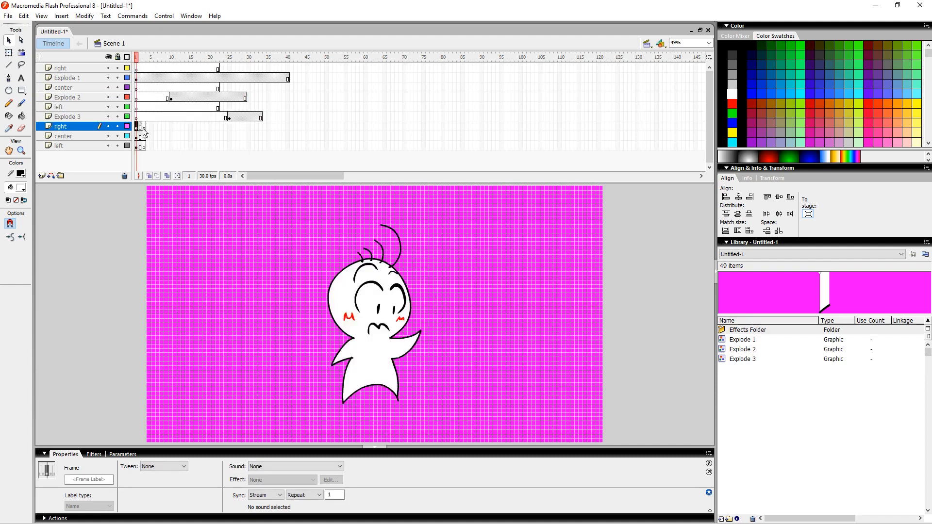
pyautogui.moveTo(158, 78); pyautogui.dragTo(261, 124)
pyautogui.click(197, 98)
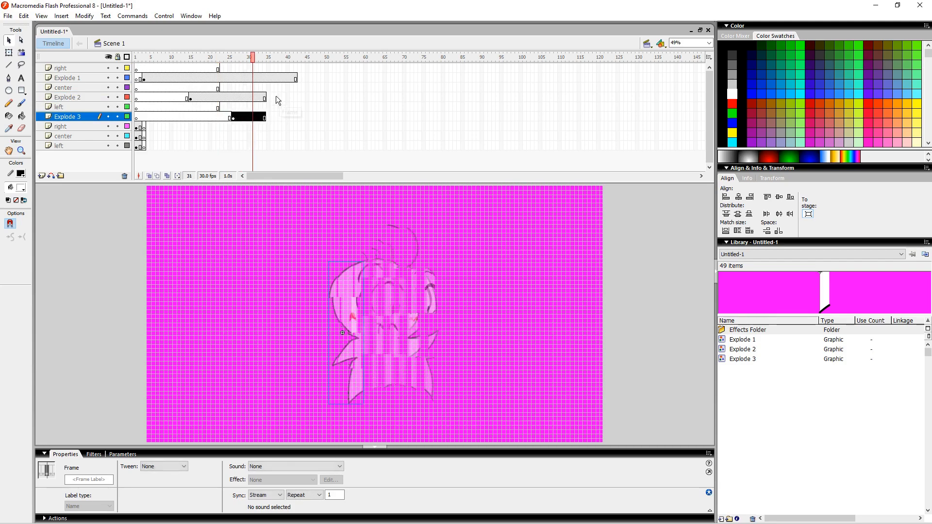
# Step: Move the blank keyframes of the duplicated center and left layers to frames 15 and 26, and play the animation
pyautogui.click(144, 128)
pyautogui.click(144, 137)
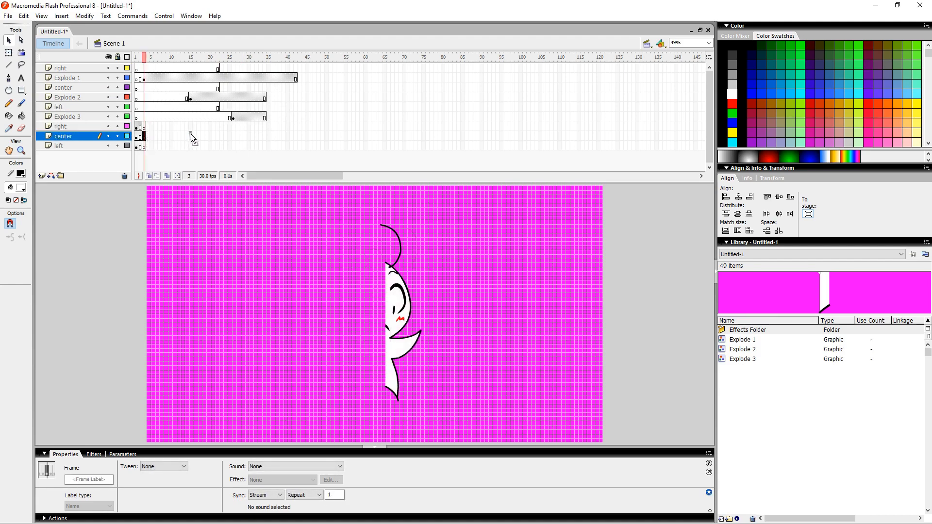
pyautogui.moveTo(190, 134); pyautogui.dragTo(233, 145)
pyautogui.click(146, 146)
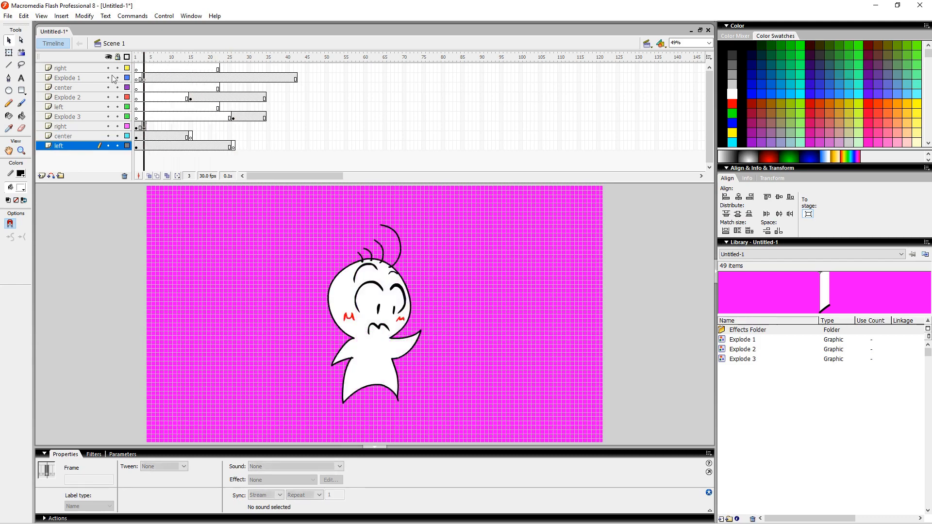
pyautogui.press('Return')
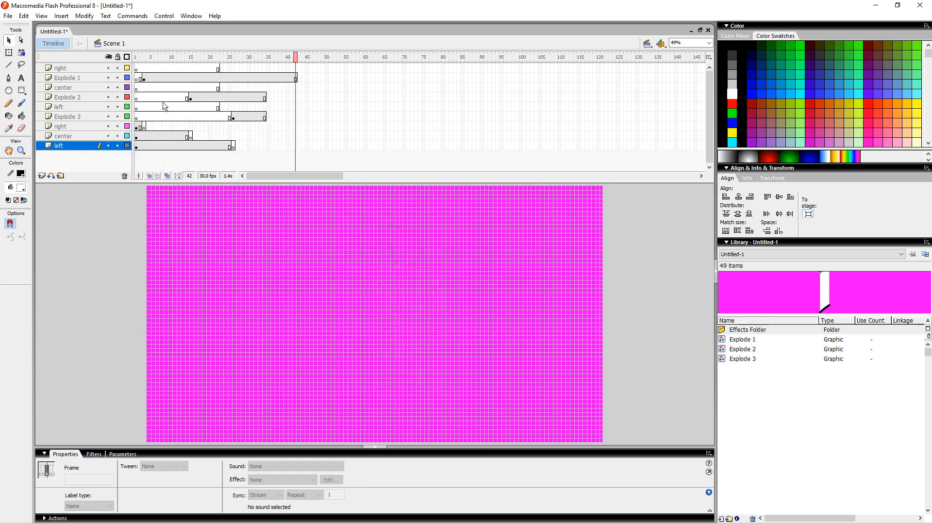